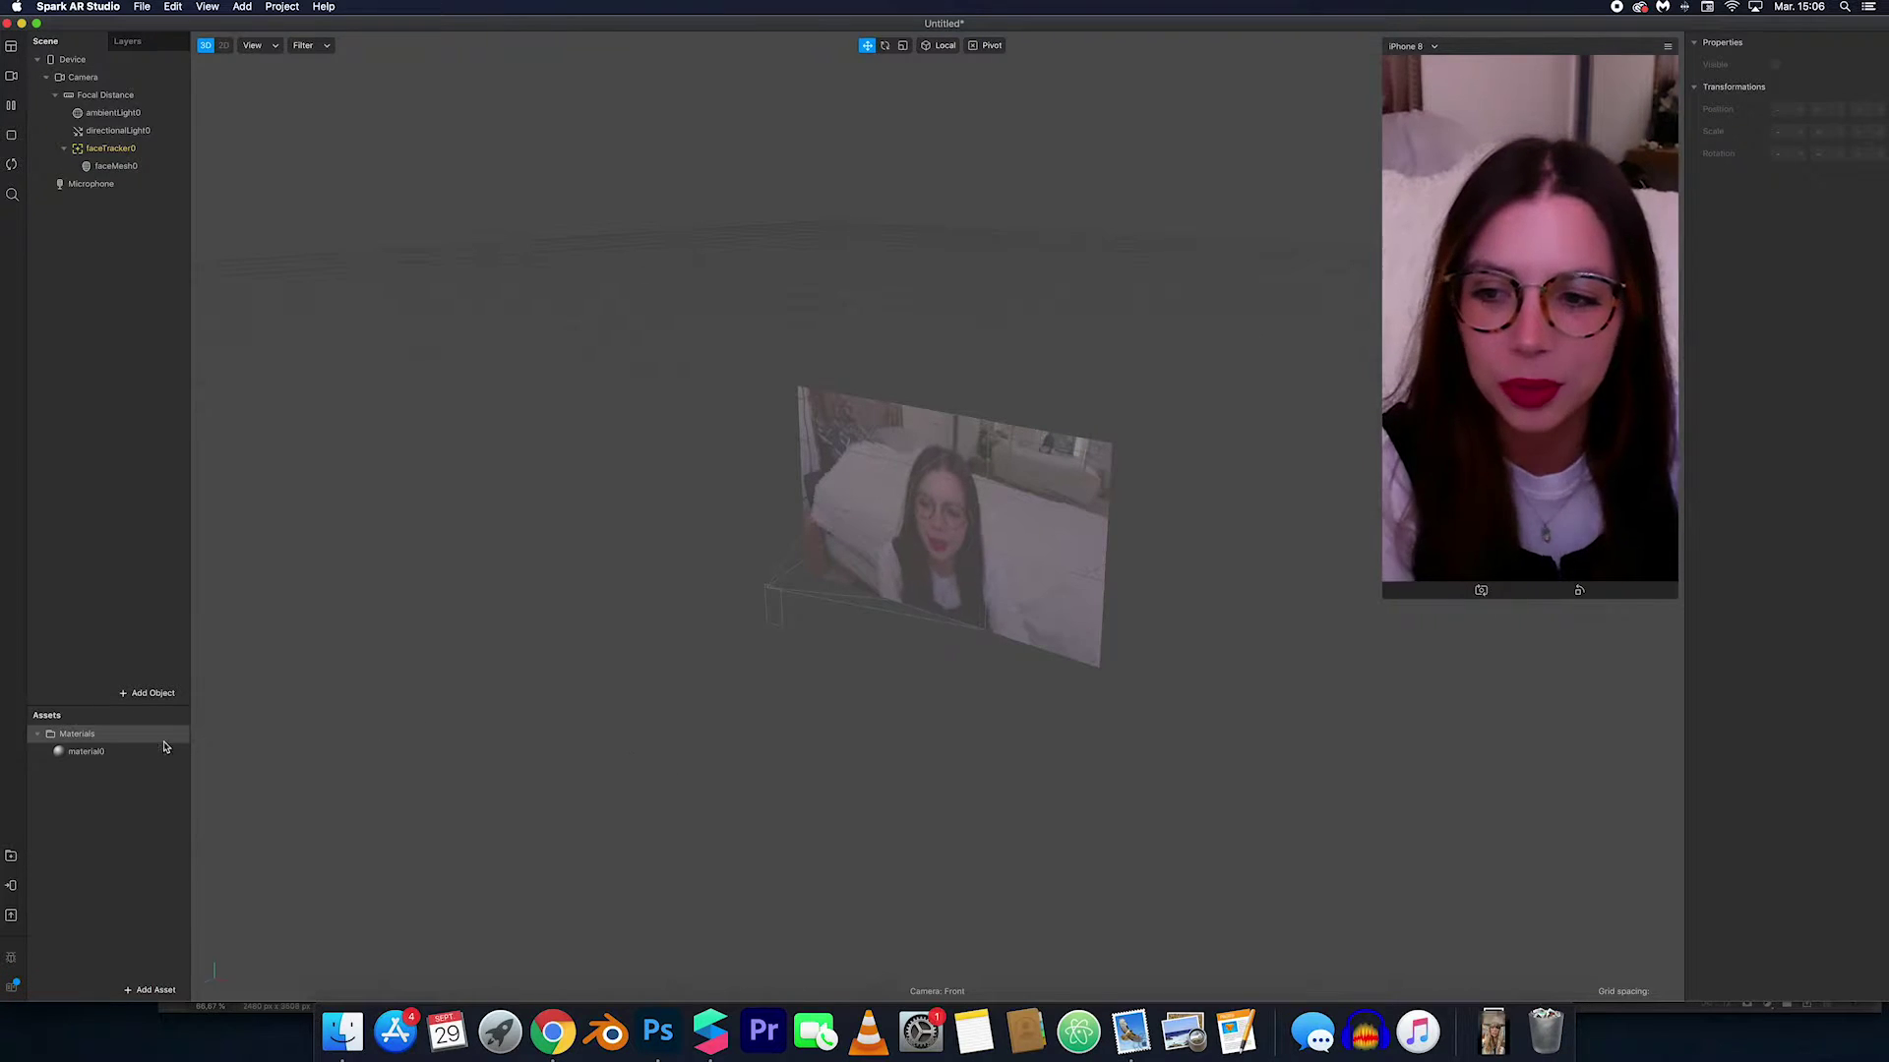
Step: Insert a rectangle on a canvas into the scene
left_click(157, 695)
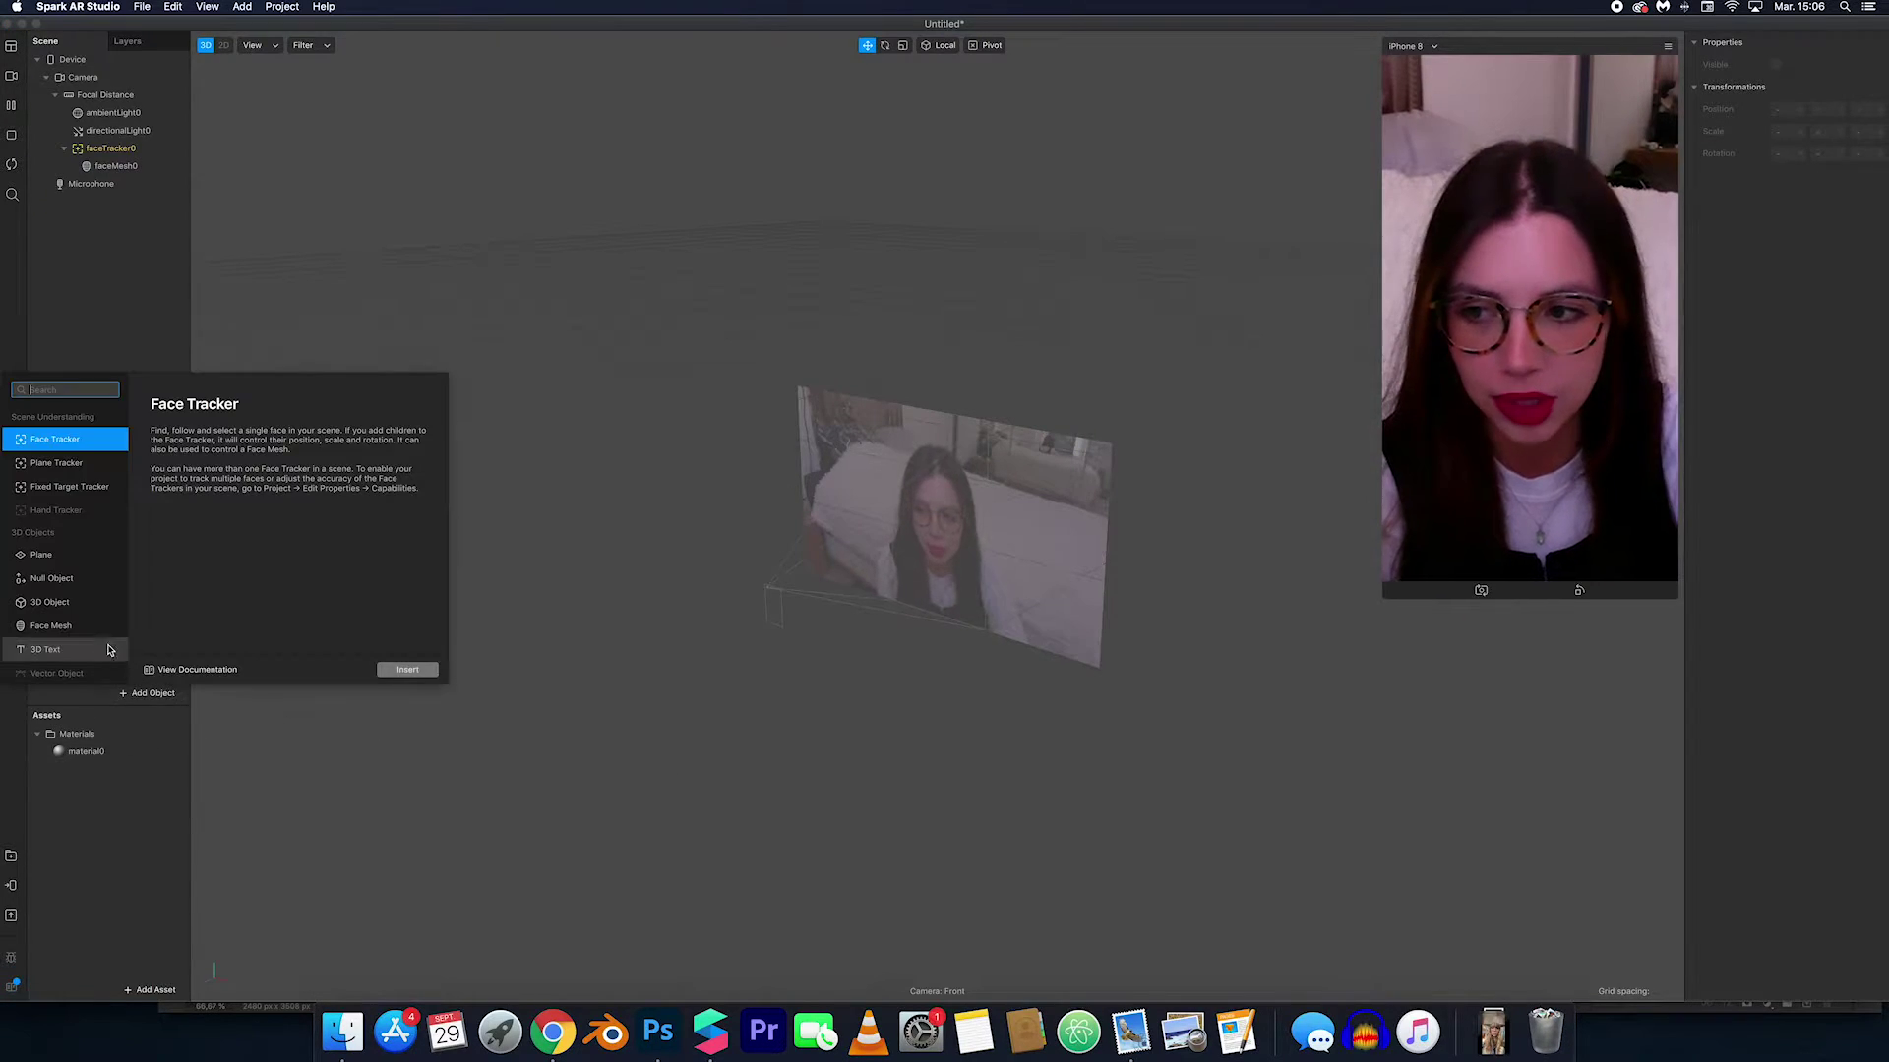
left_click(90, 579)
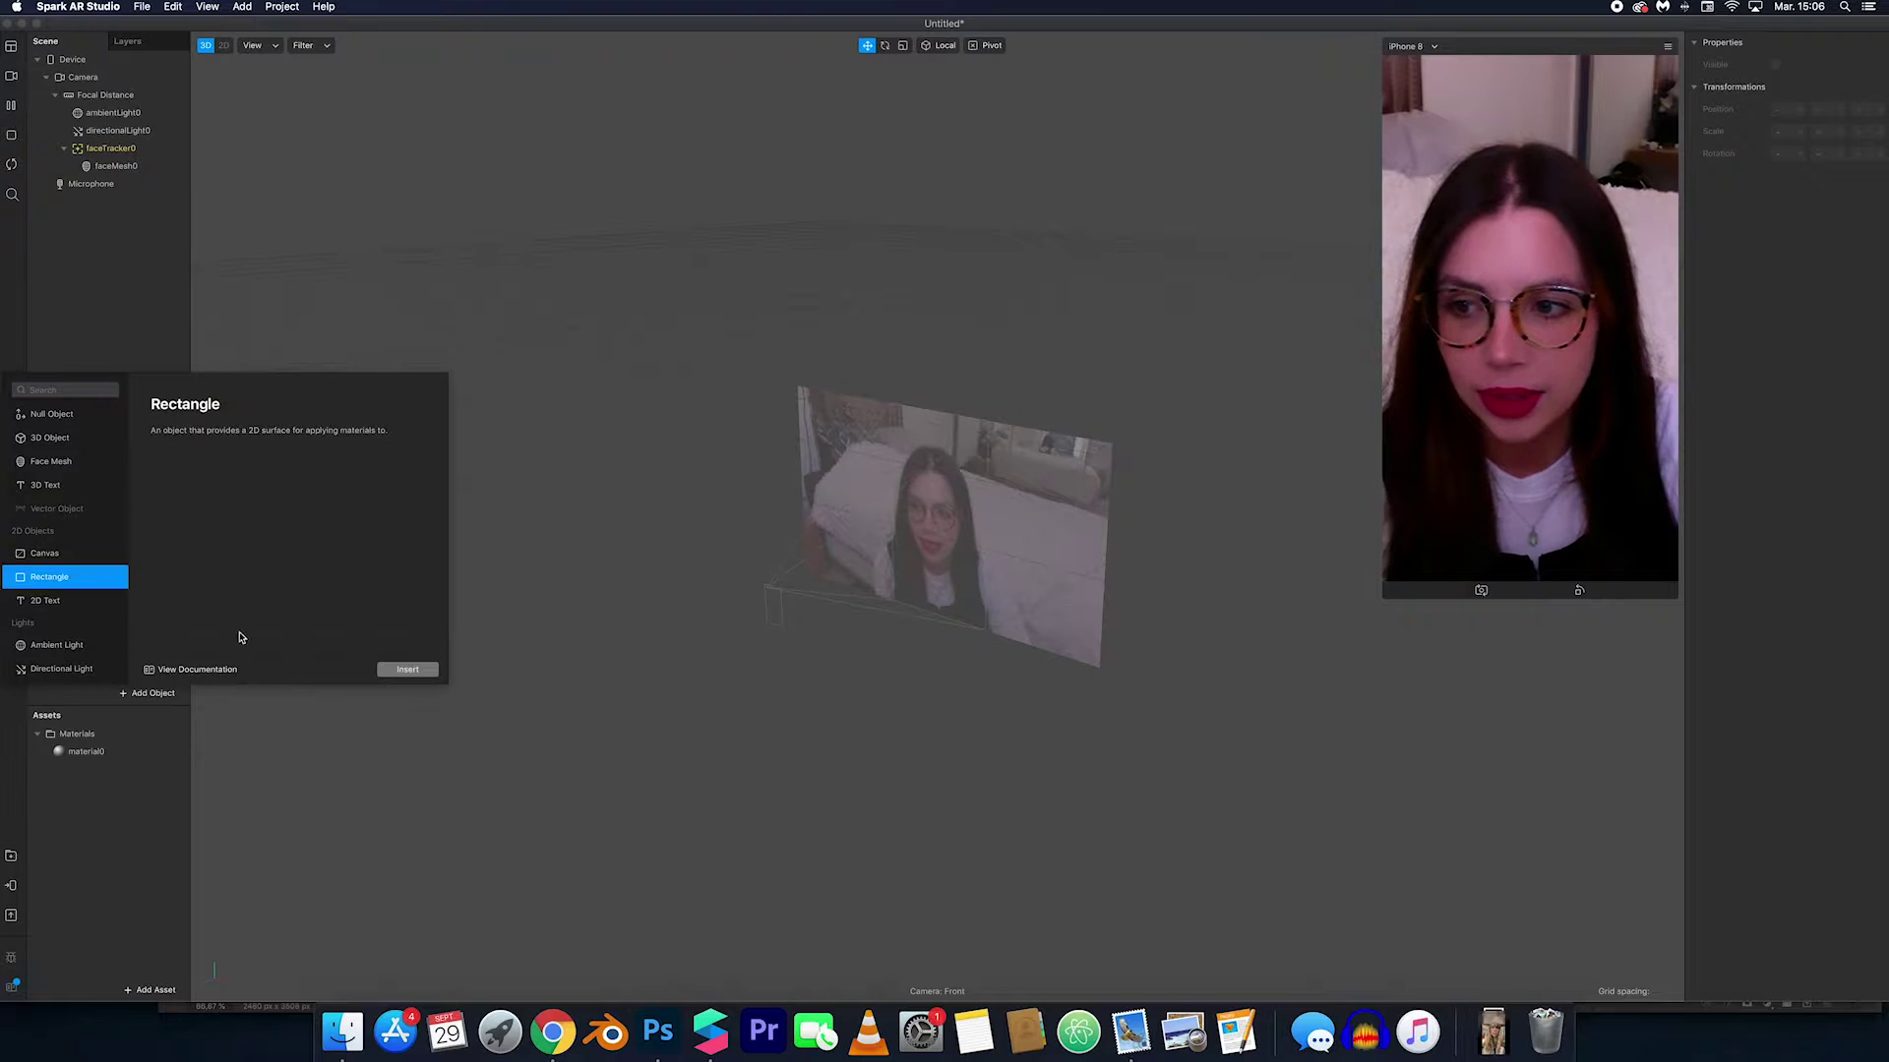
left_click(405, 670)
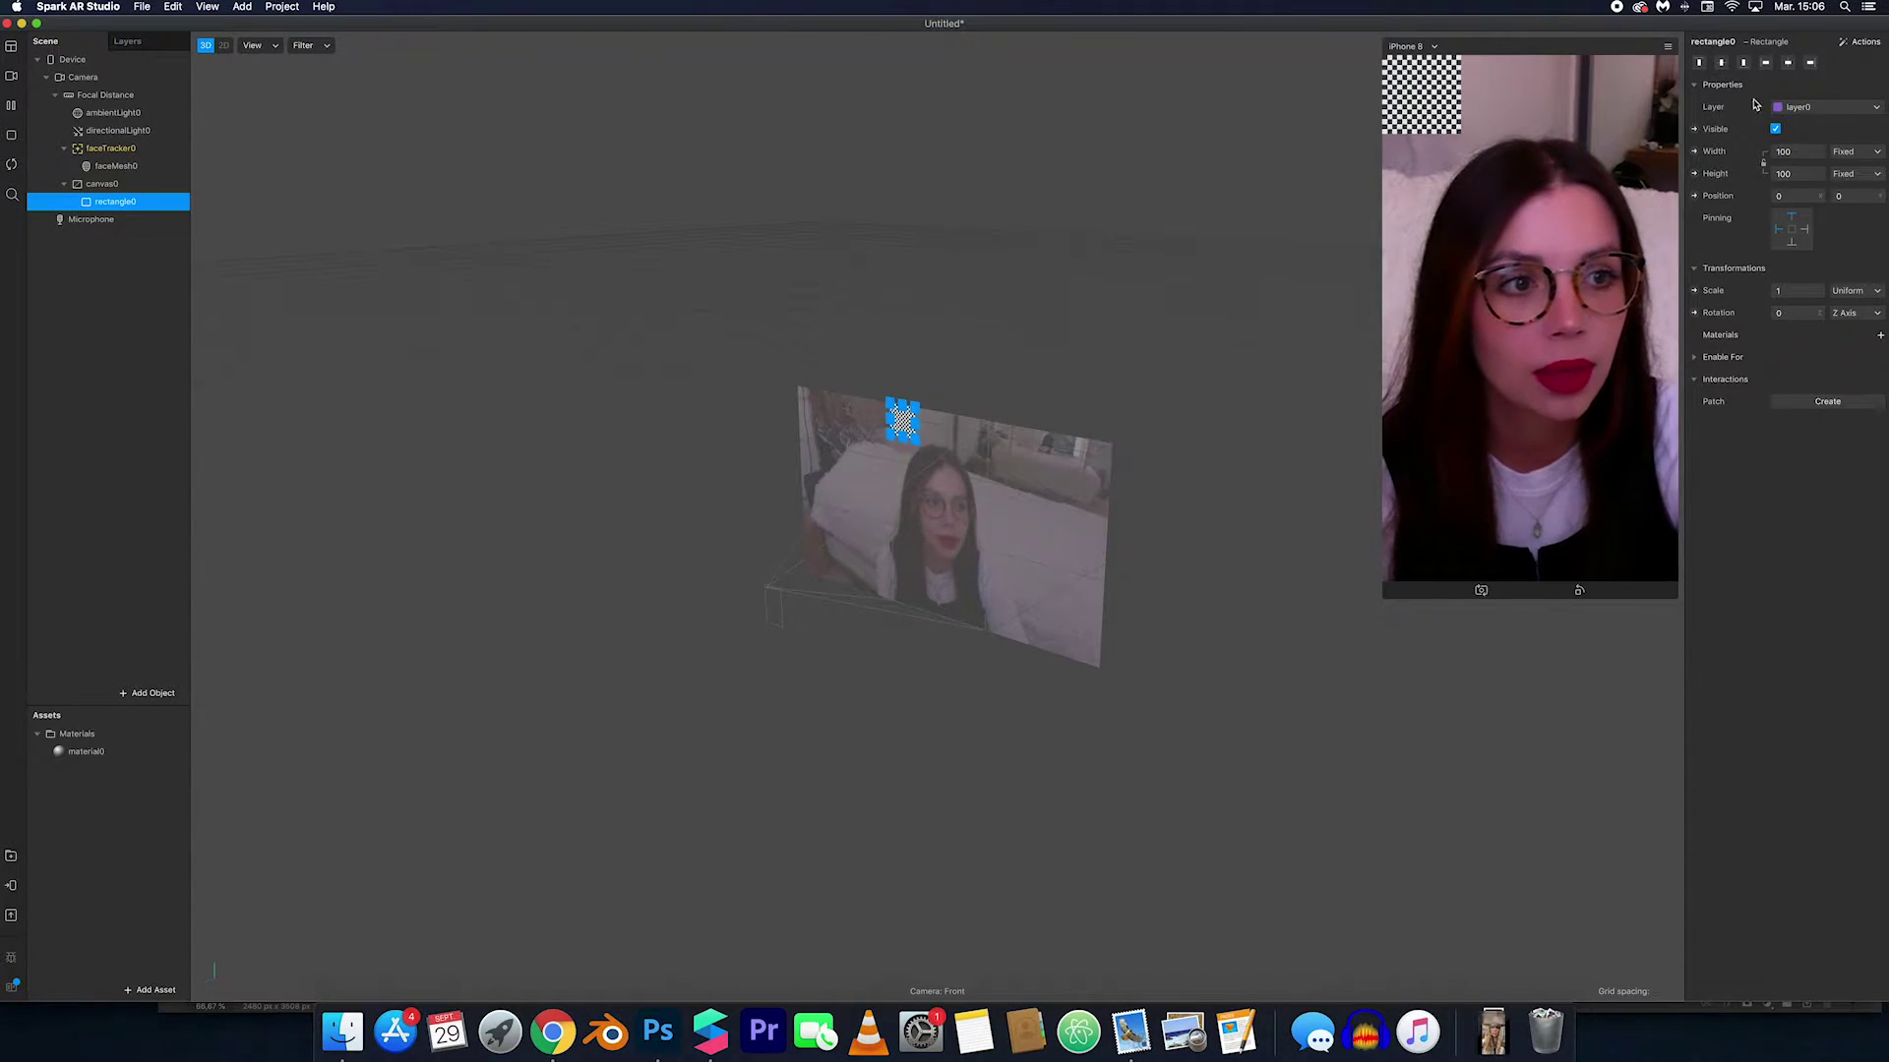
Step: Set the rectangle's width and height to Fill and assign it a new material1
left_click(1796, 151)
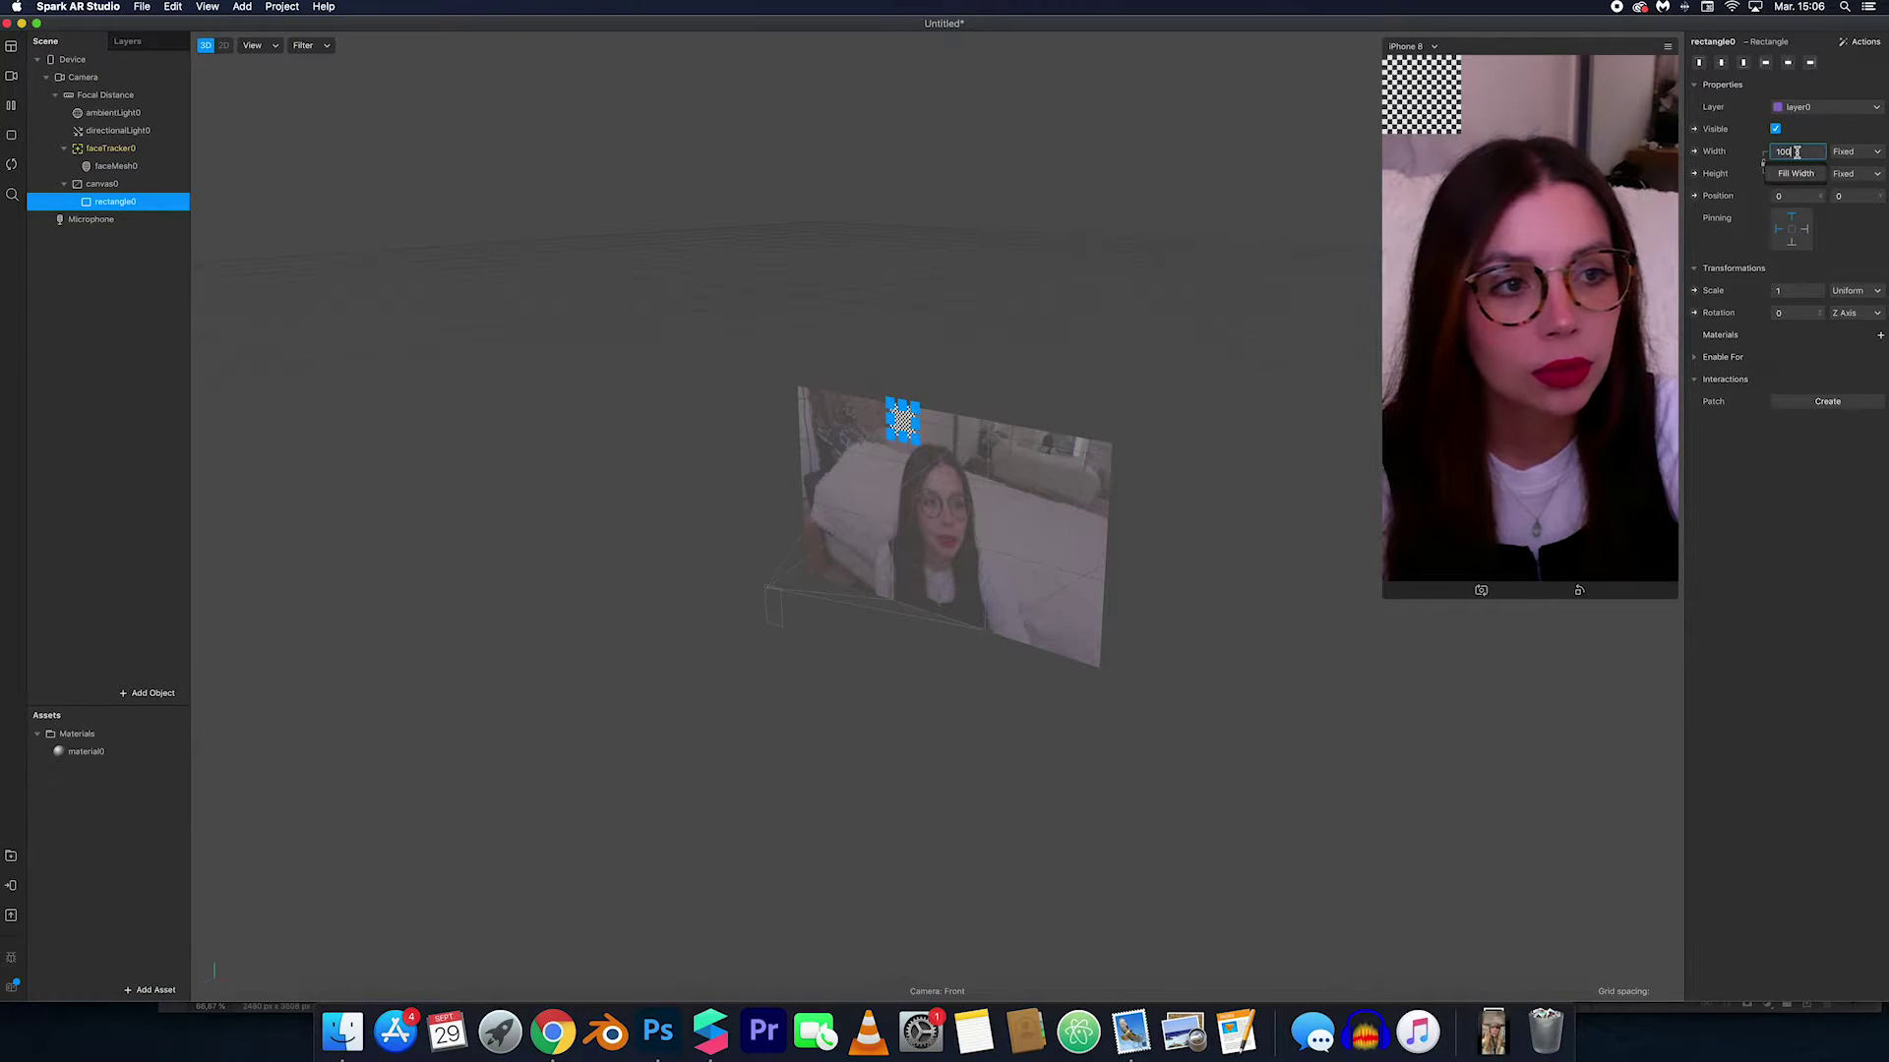
left_click(1796, 173)
left_click(1801, 174)
left_click(1796, 196)
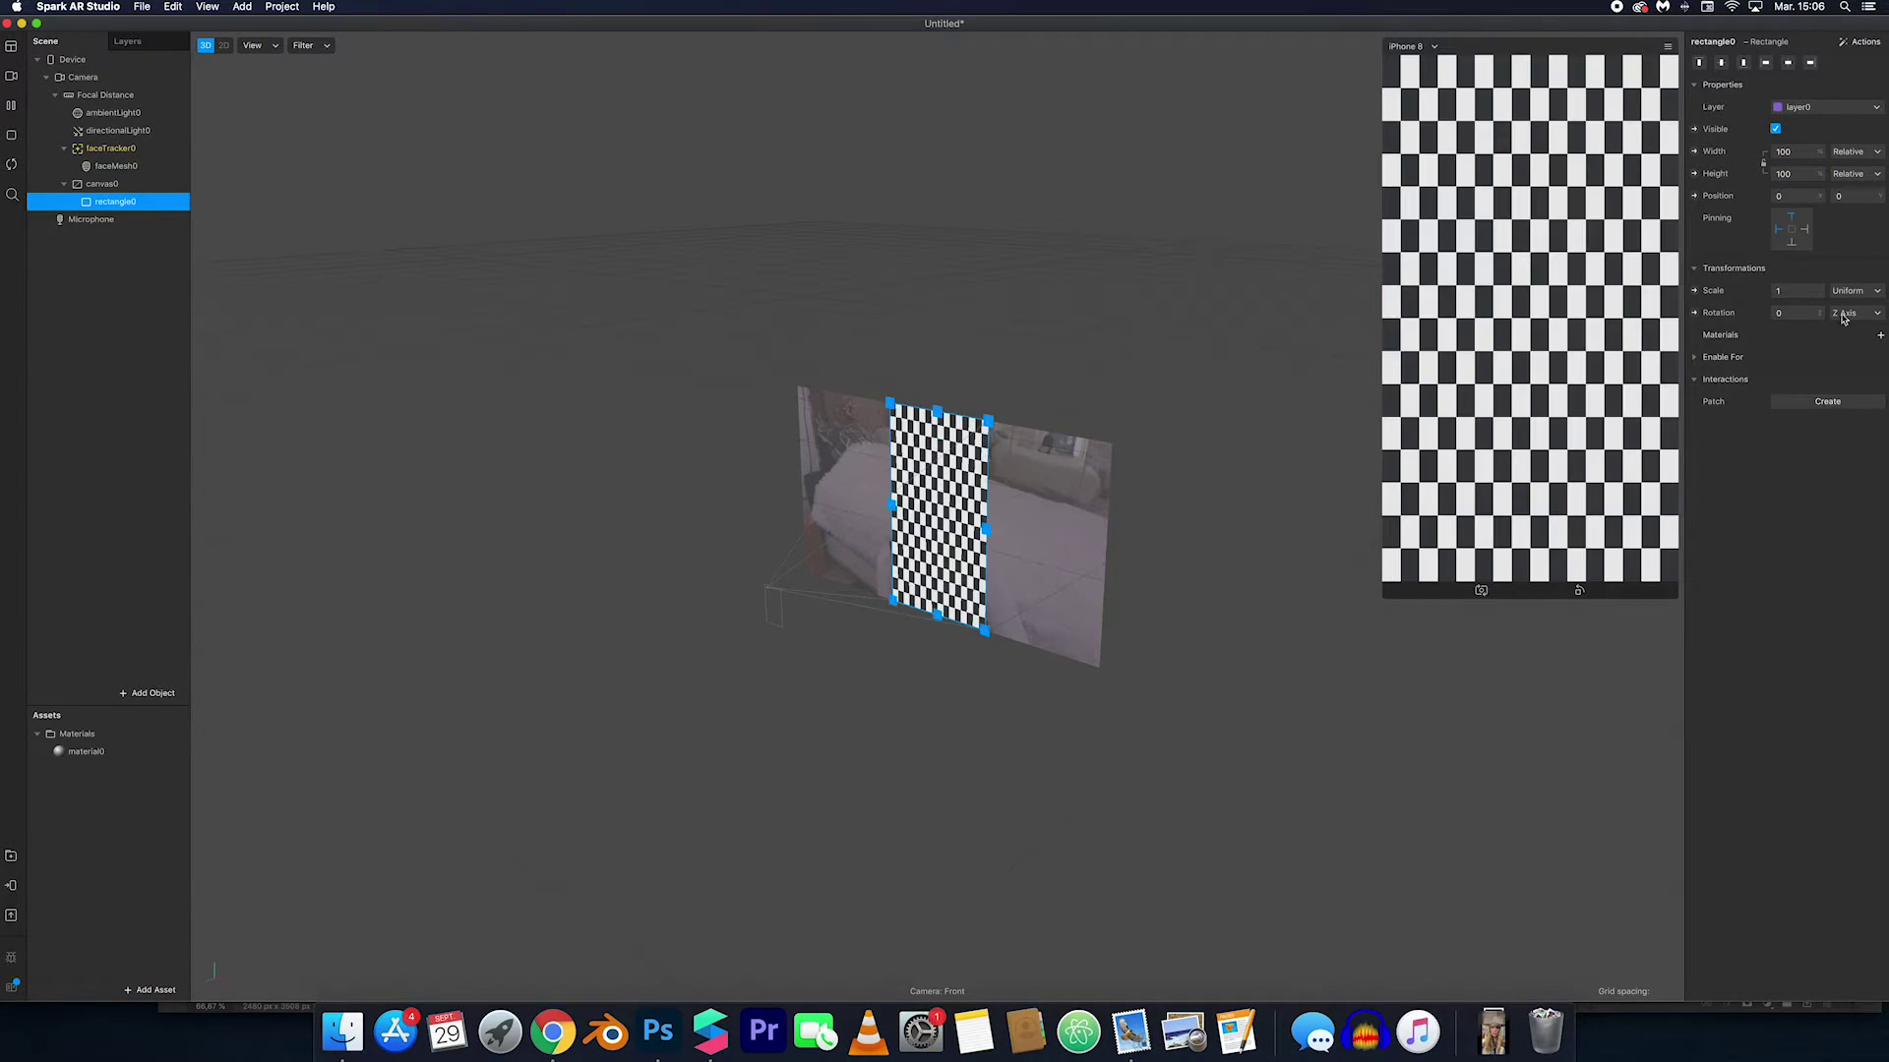
left_click(1879, 339)
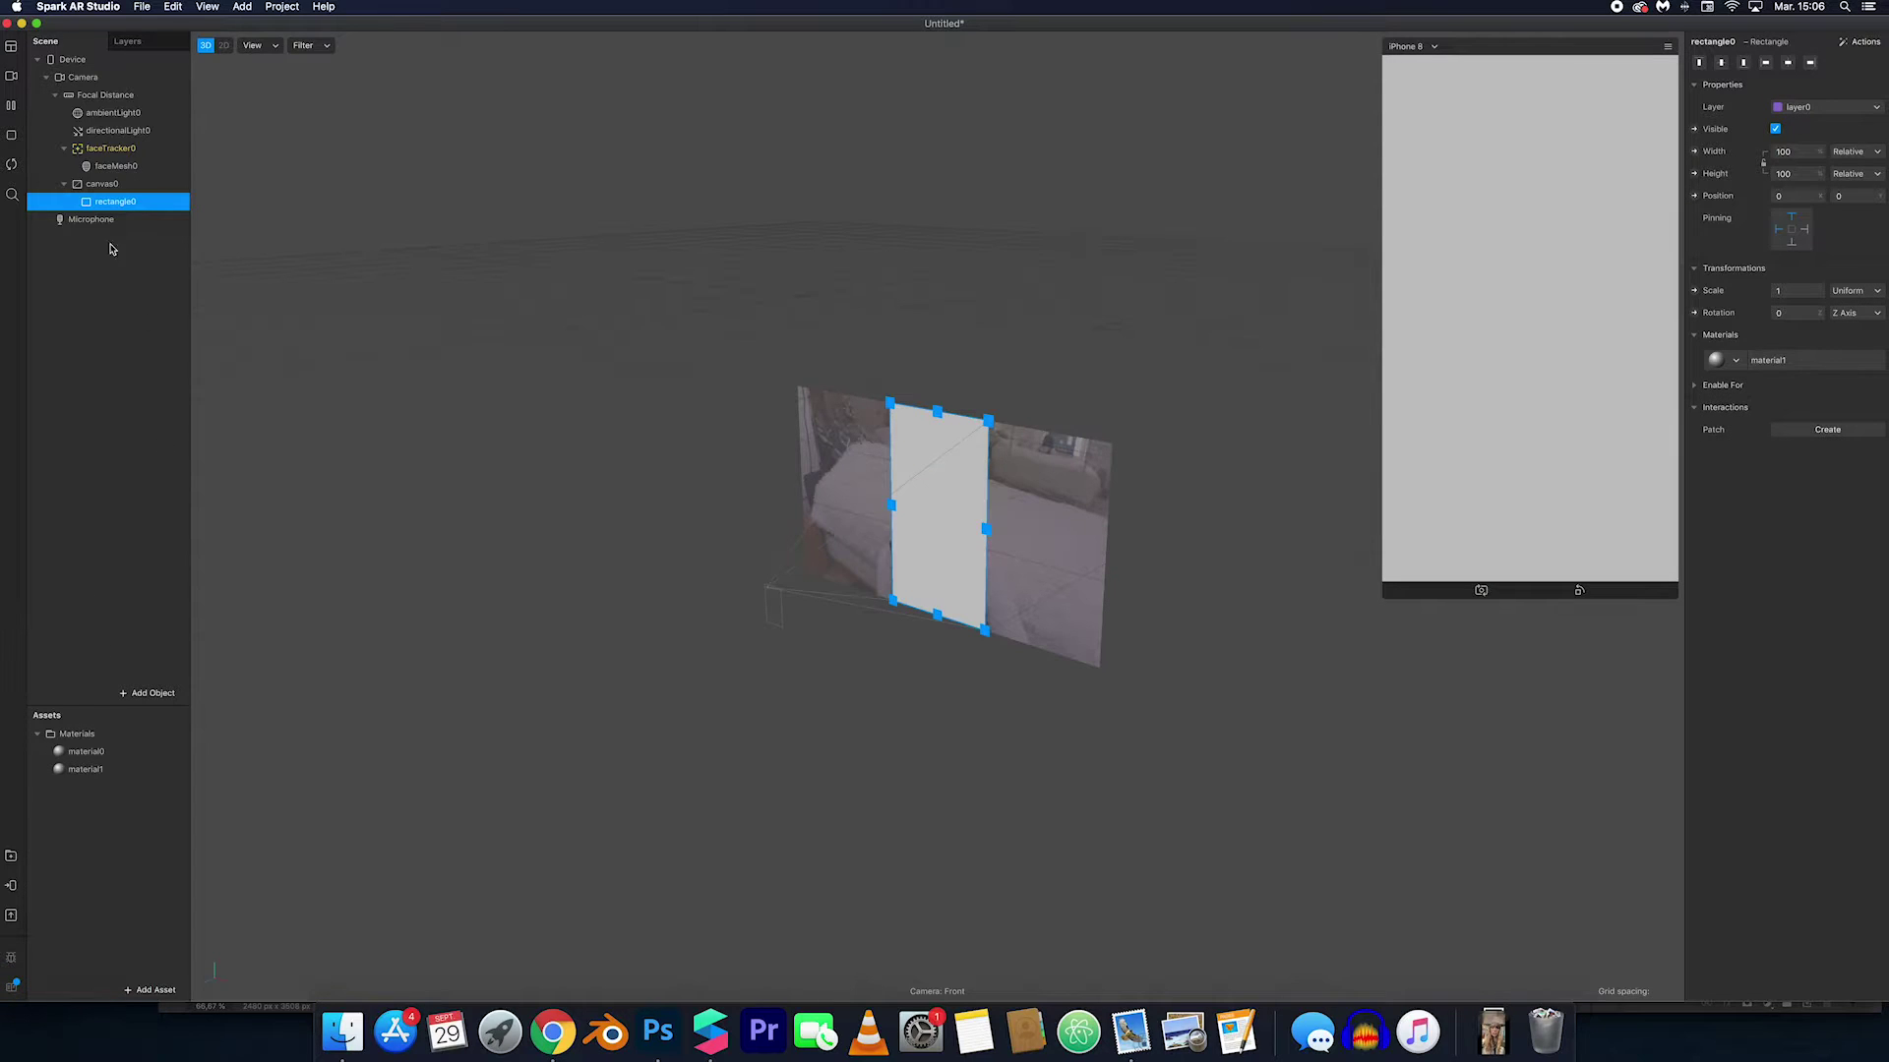
double_click(120, 205)
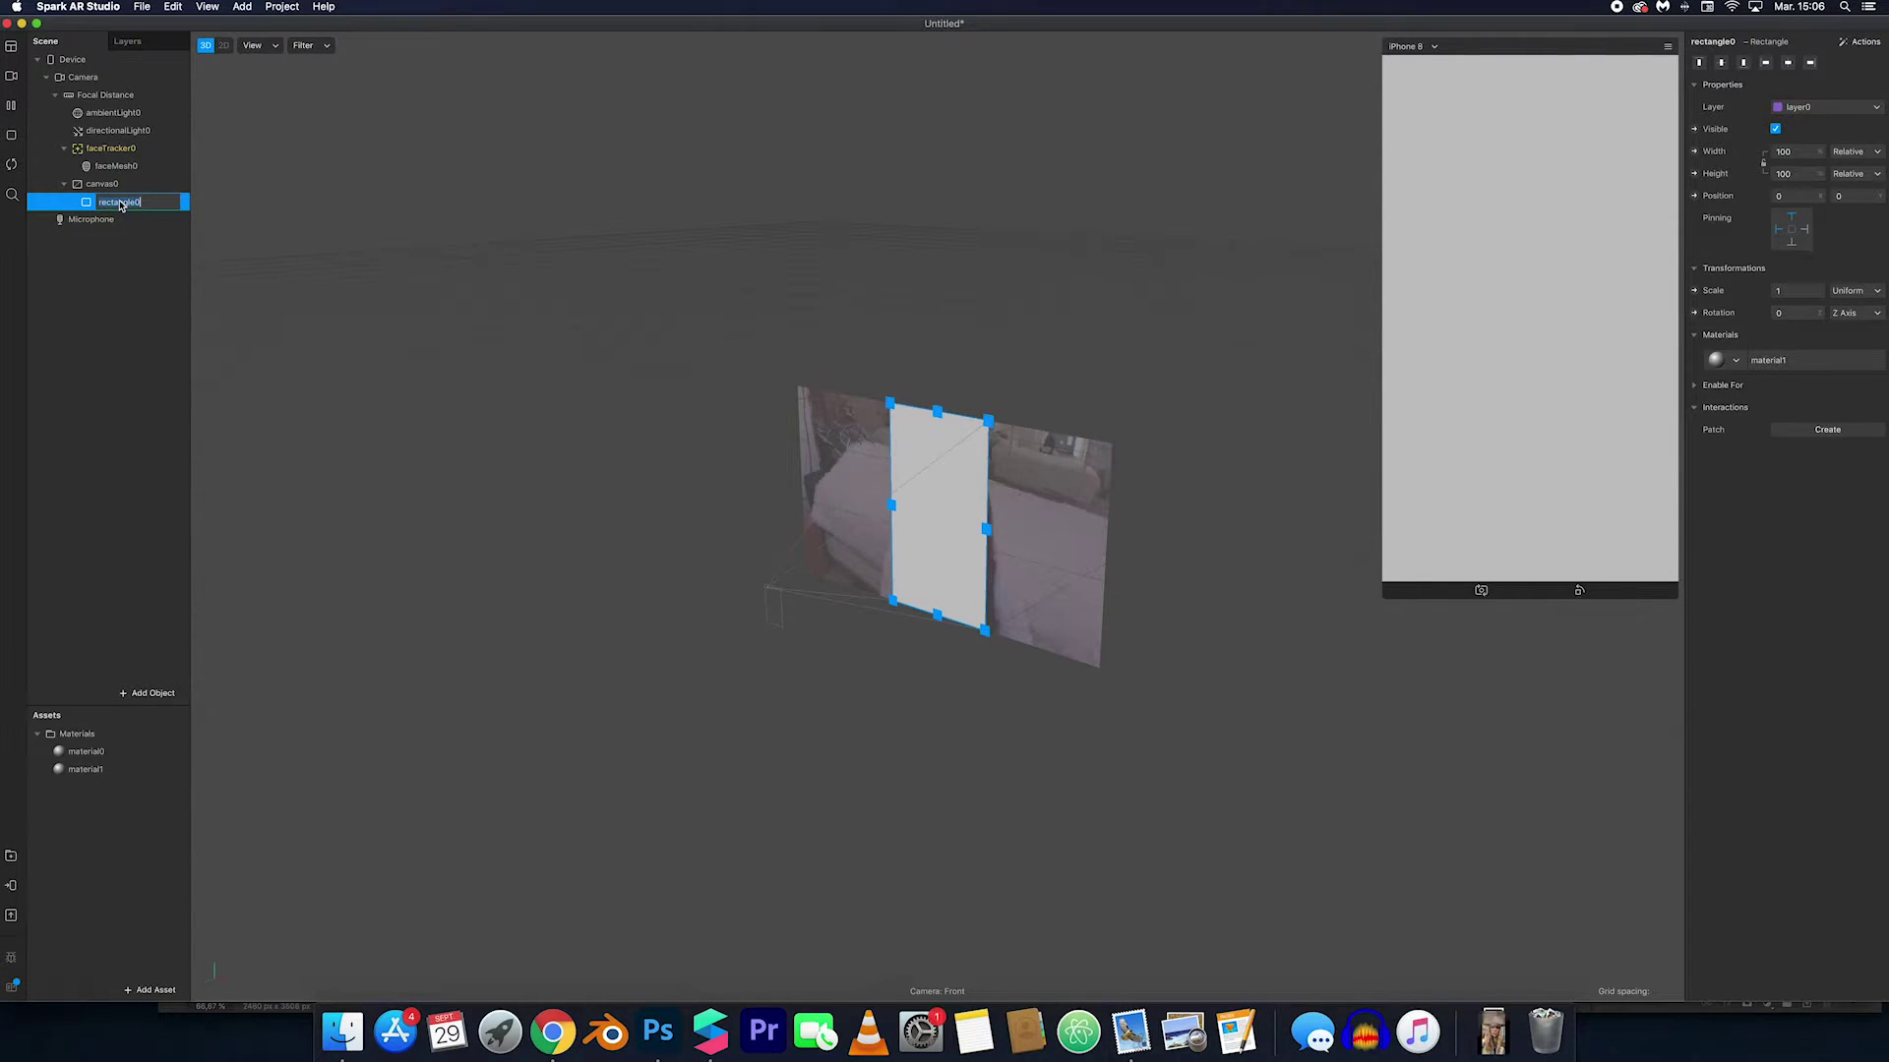
Step: Rename the rectangle and its material both to 'hair'
type("balr")
key("Return")
double_click(94, 774)
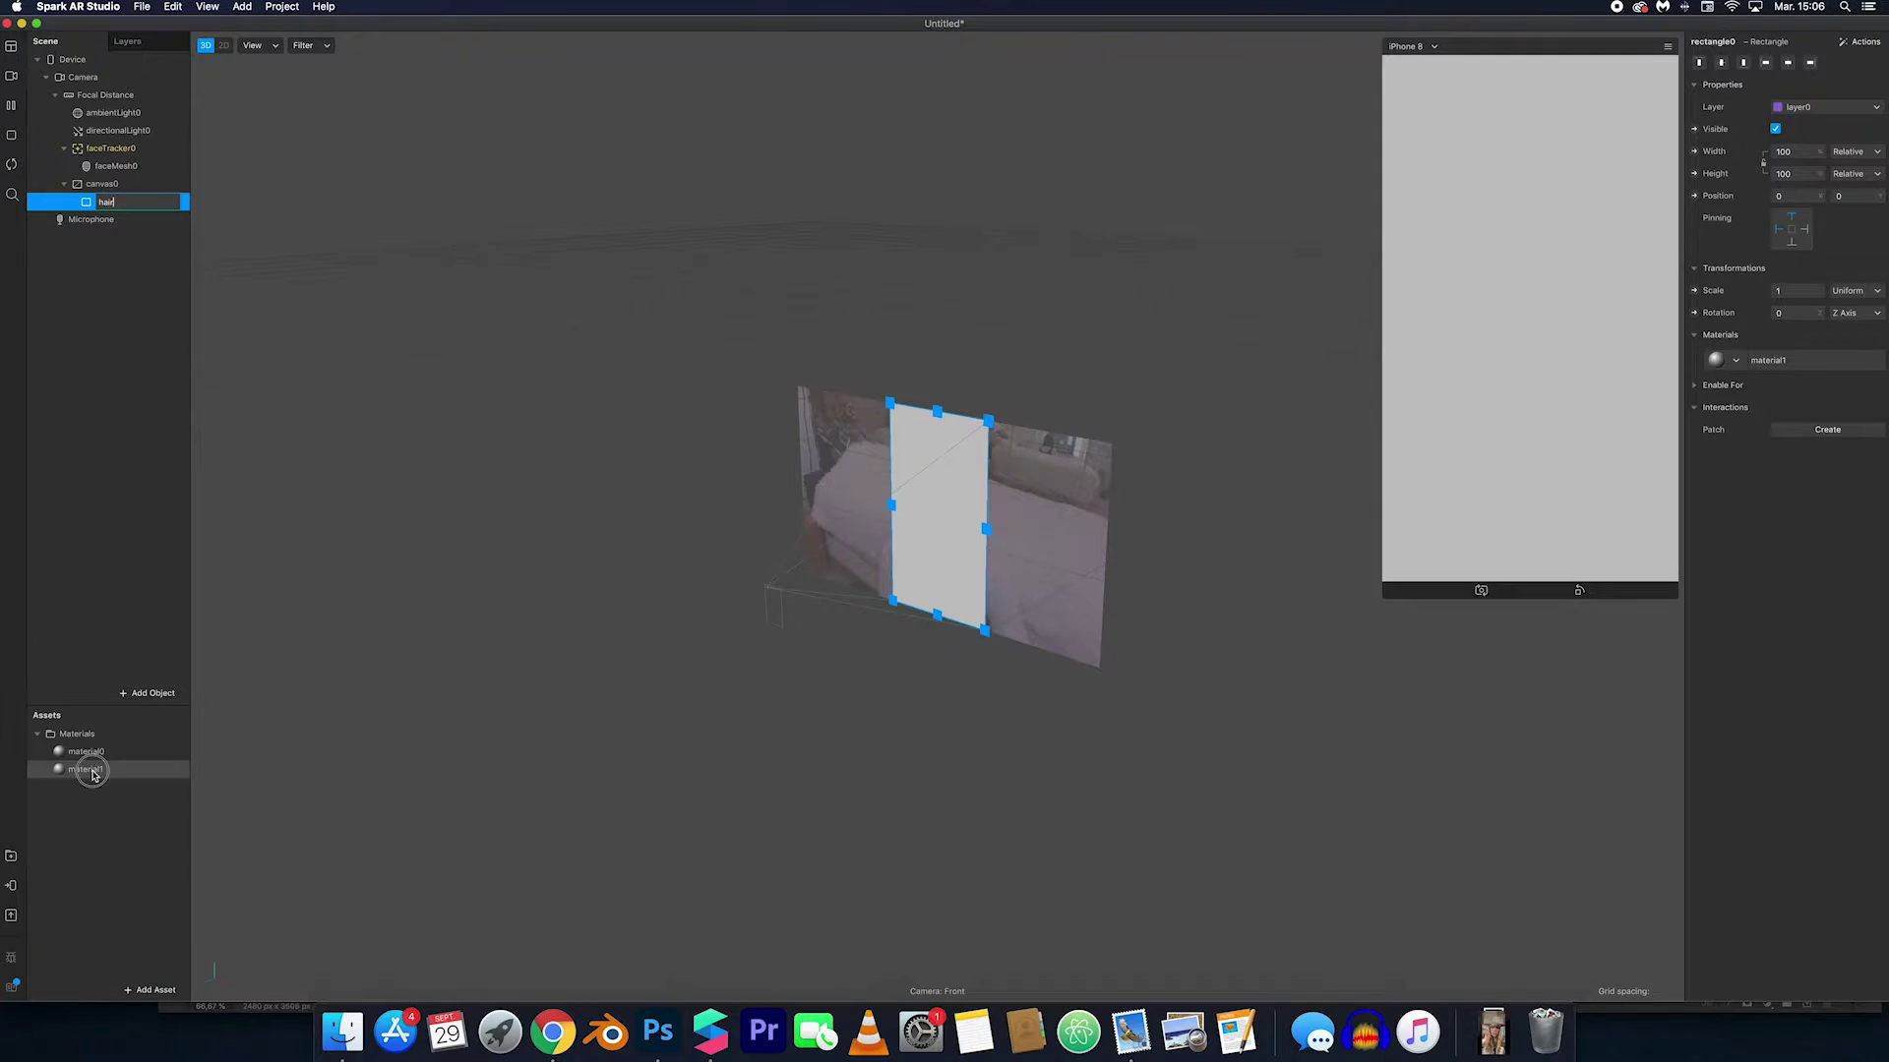
type("hair")
key("Return")
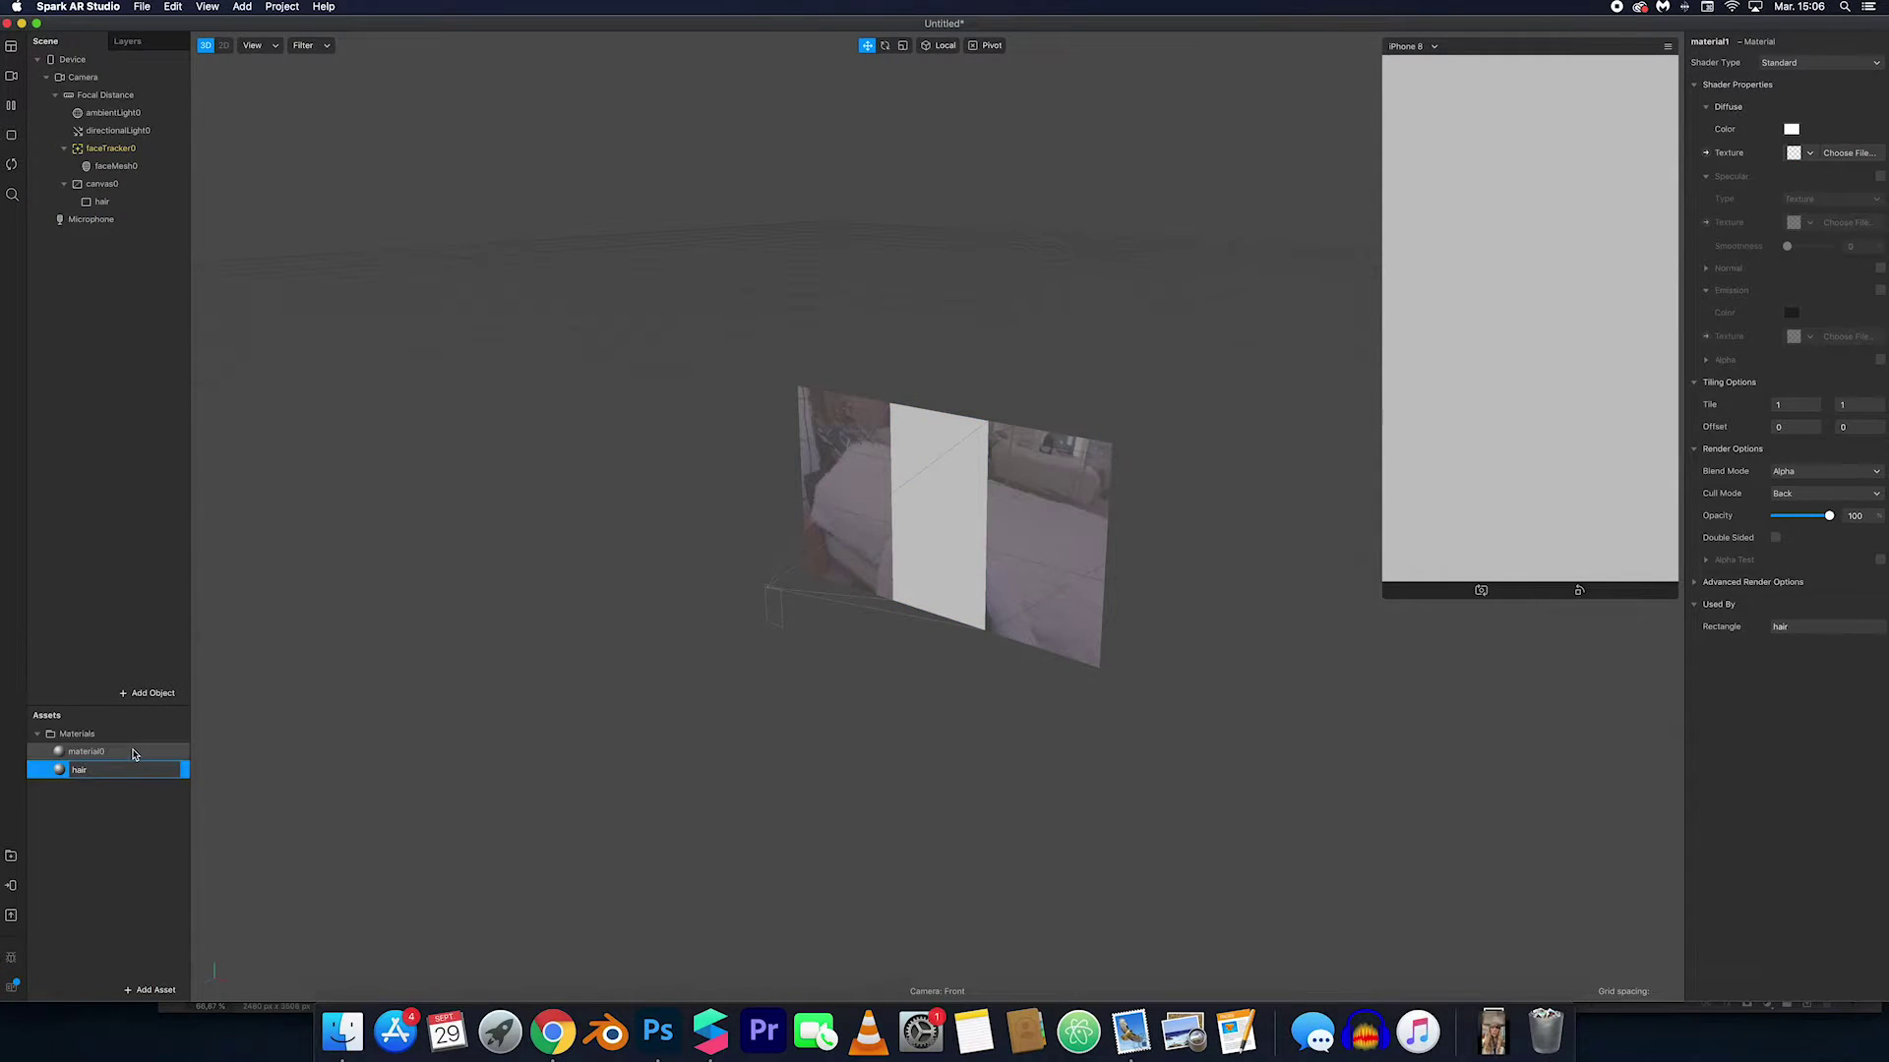
Step: Set the hair material's shader type to Flat
left_click(1855, 65)
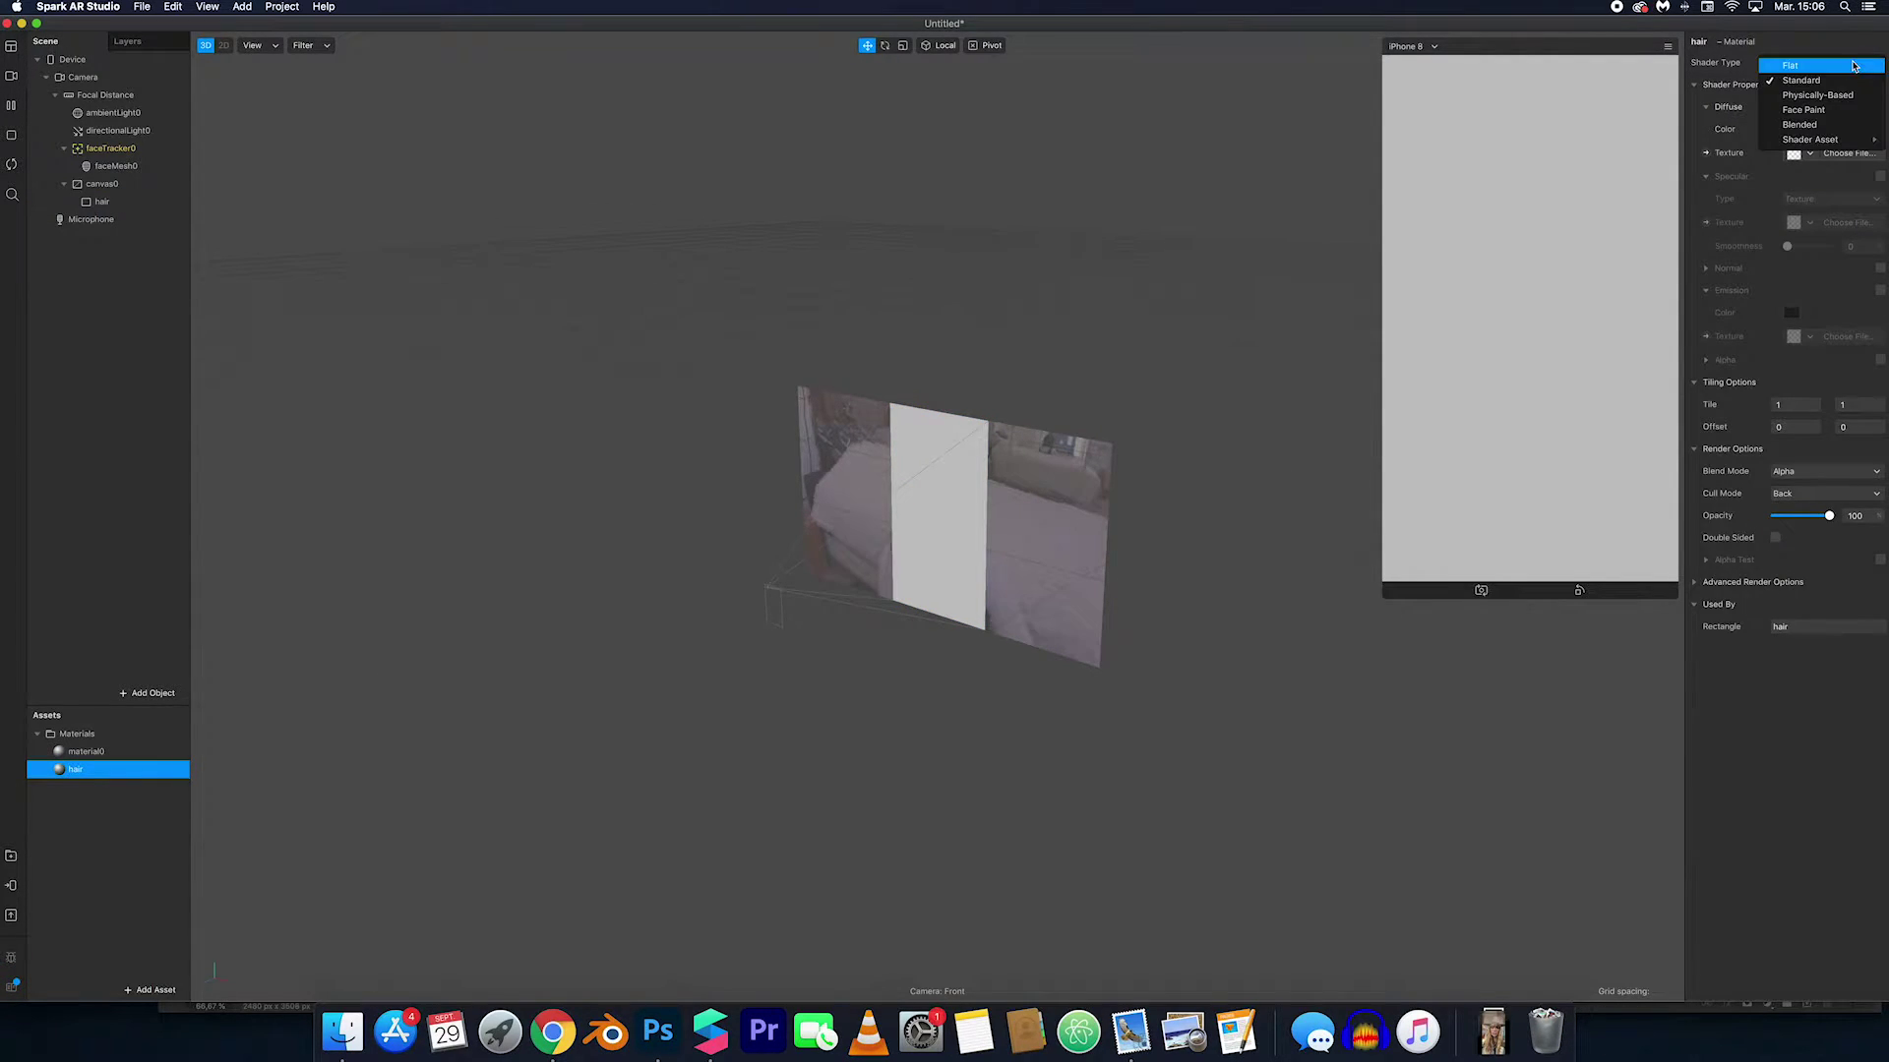
left_click(1853, 67)
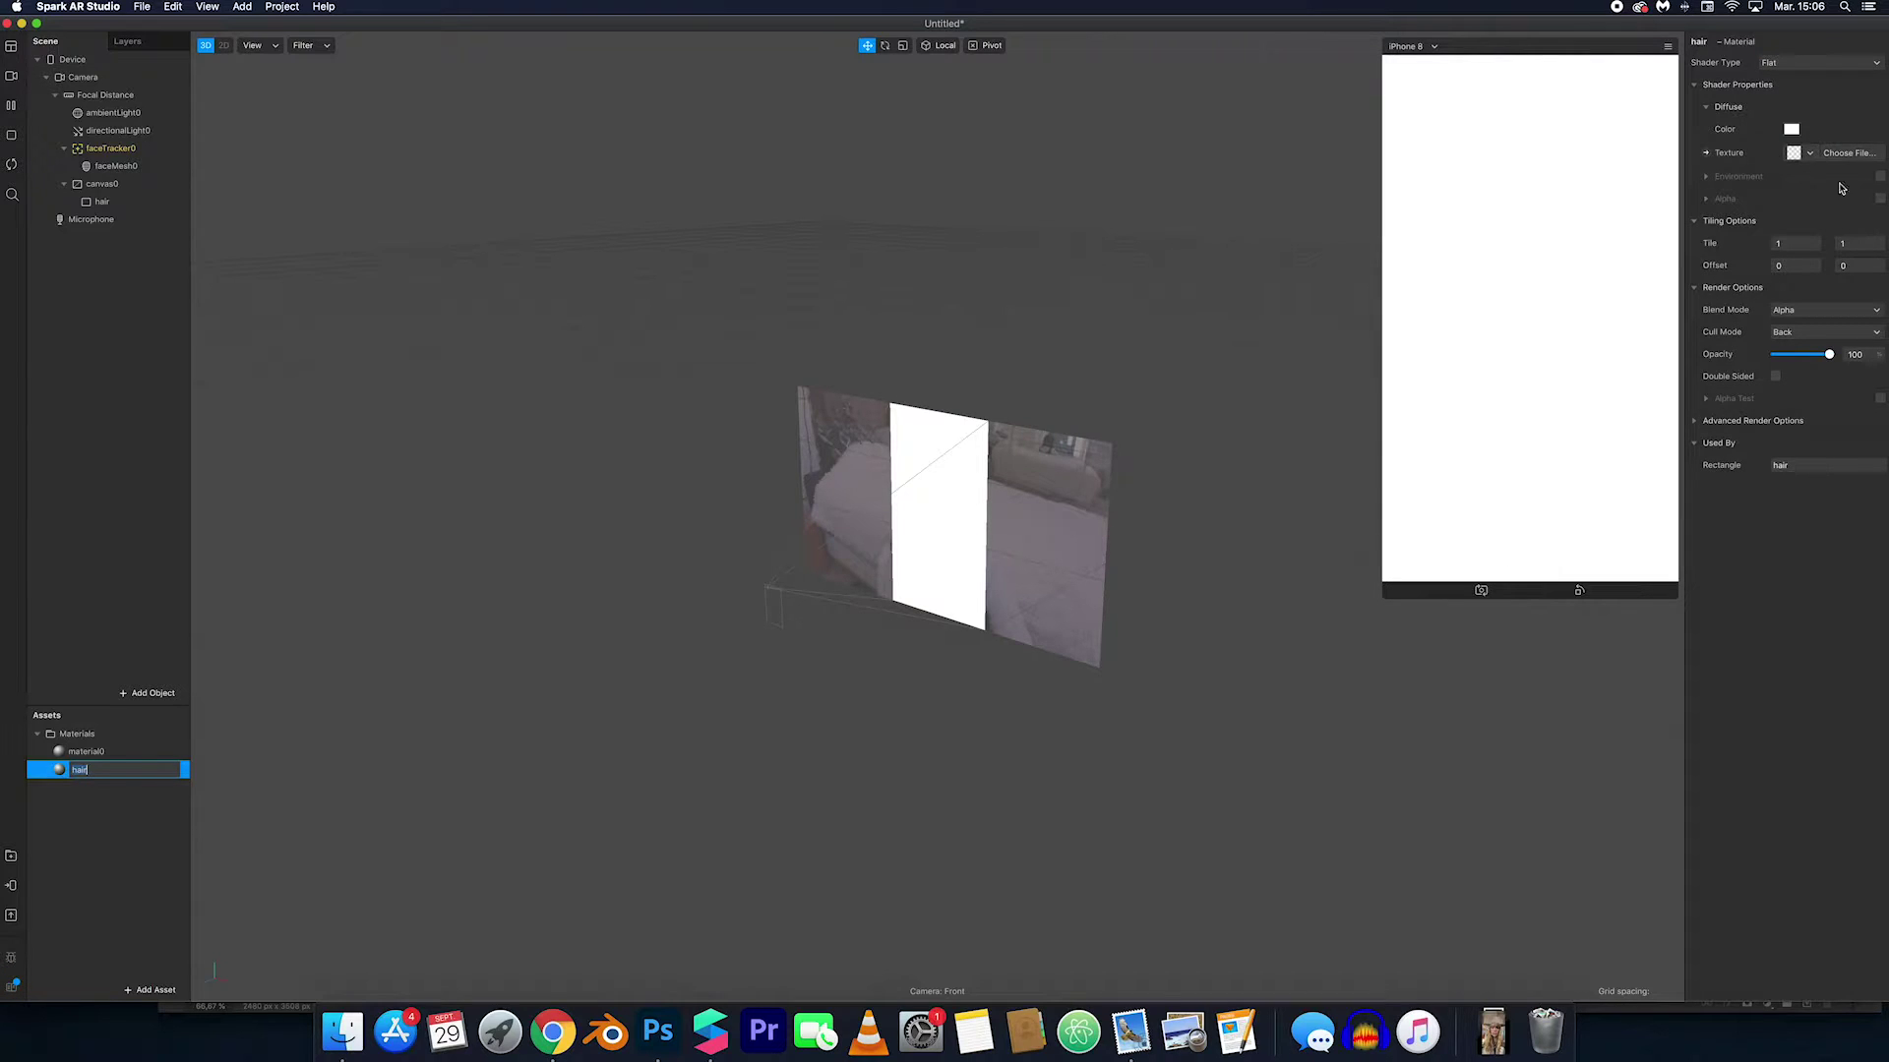
left_click(95, 79)
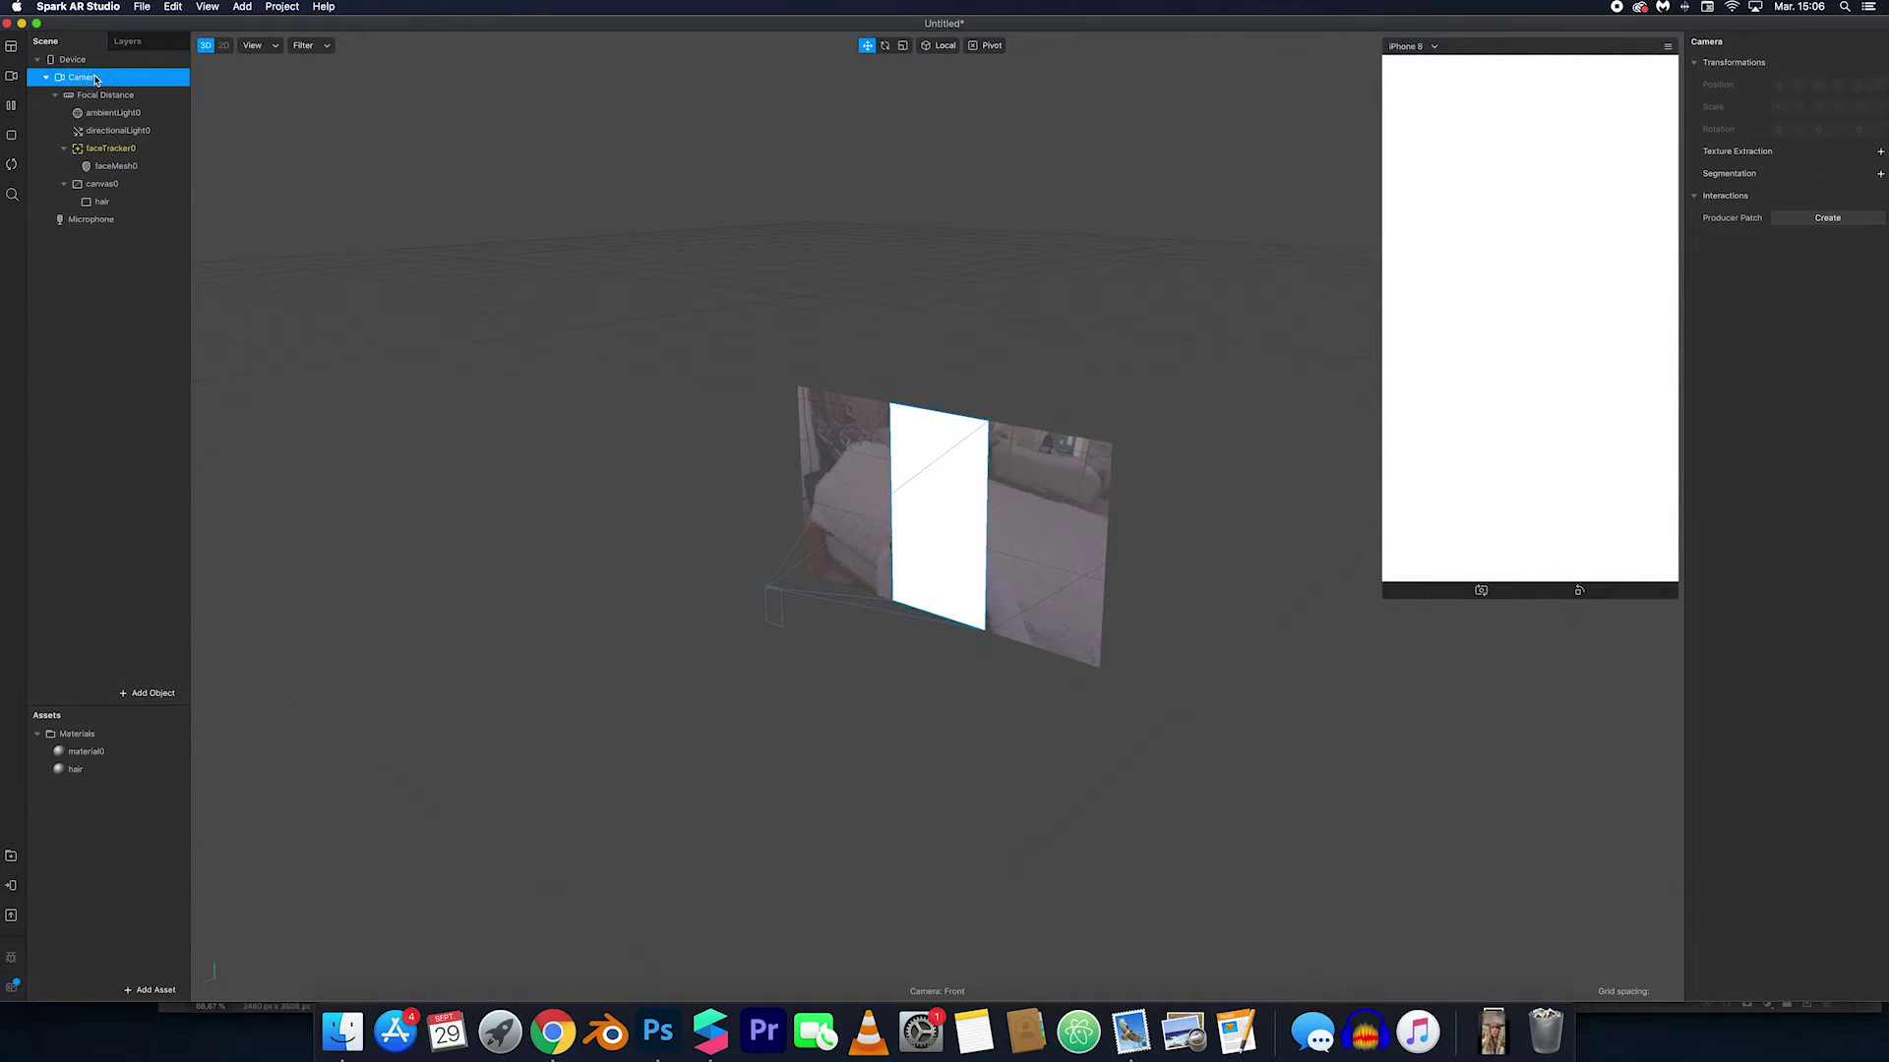
Step: Add camera texture extraction and Hair segmentation, removing Facebook as a publishing platform
left_click(1879, 154)
left_click(1880, 197)
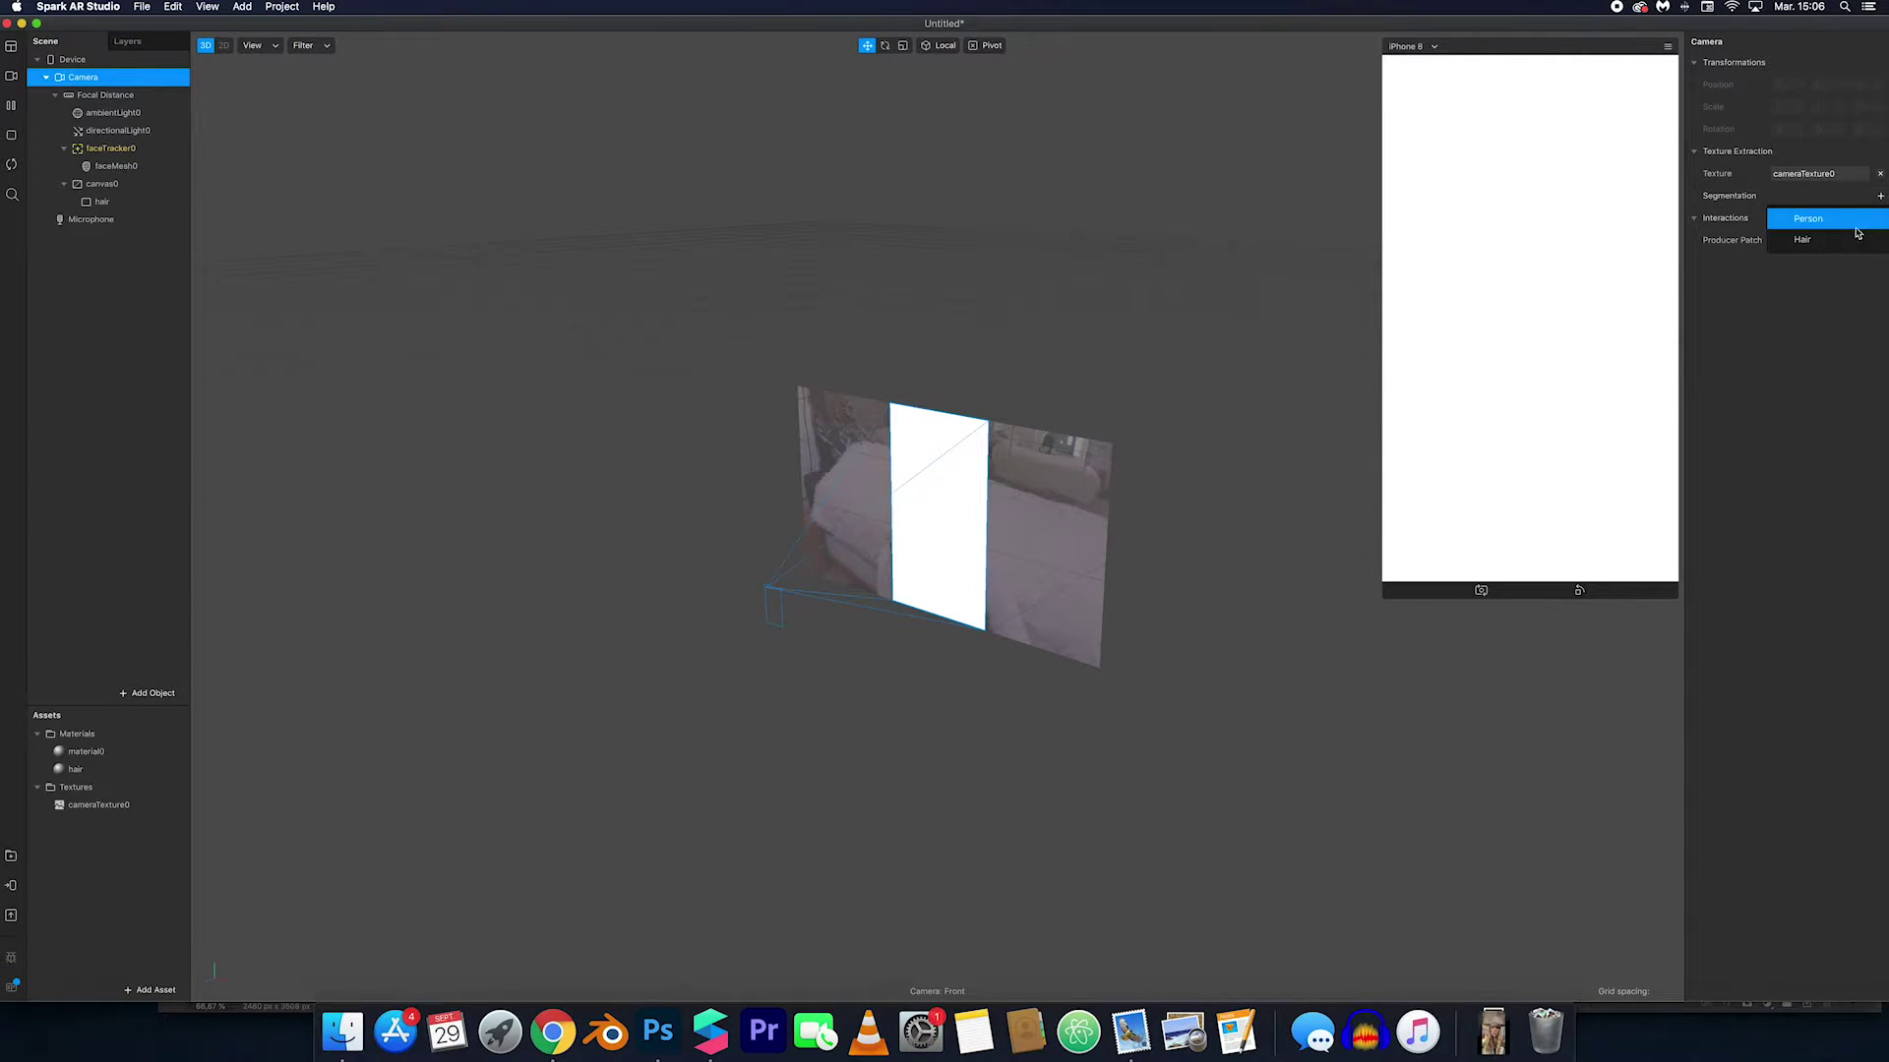
left_click(1850, 240)
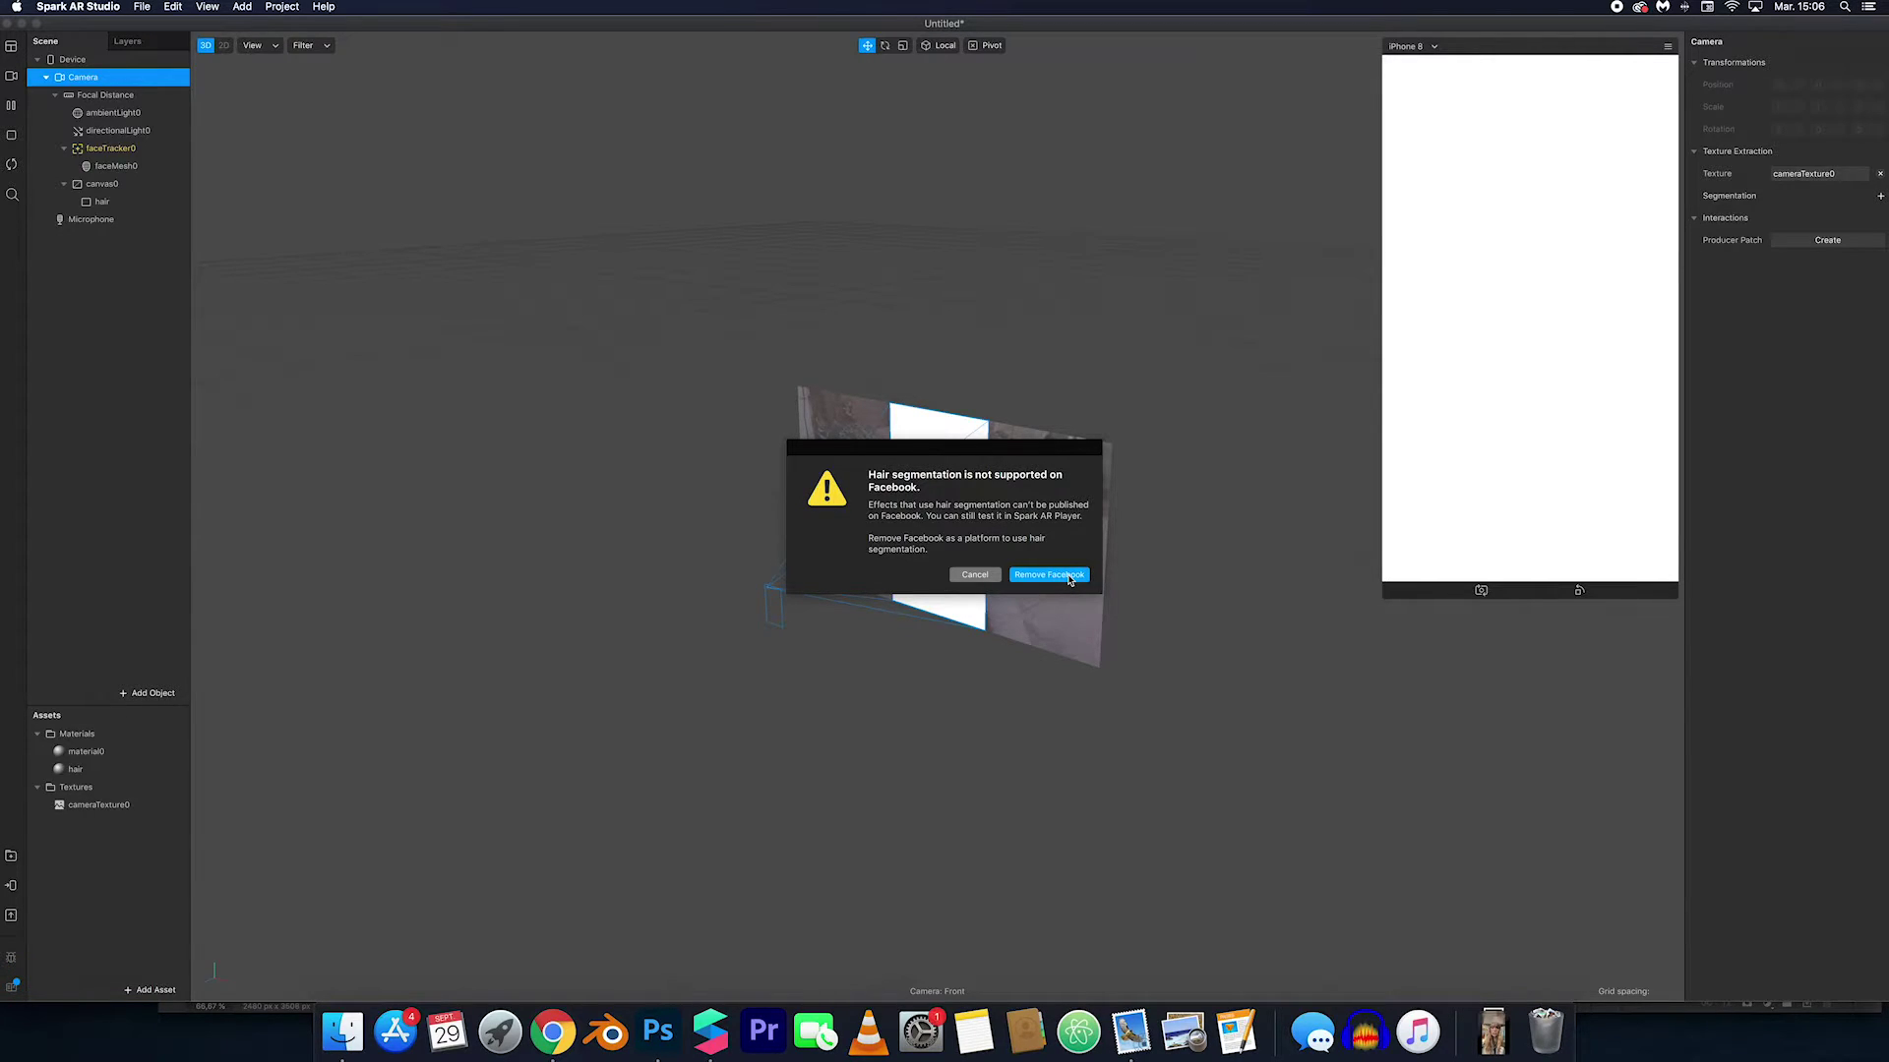
left_click(1069, 579)
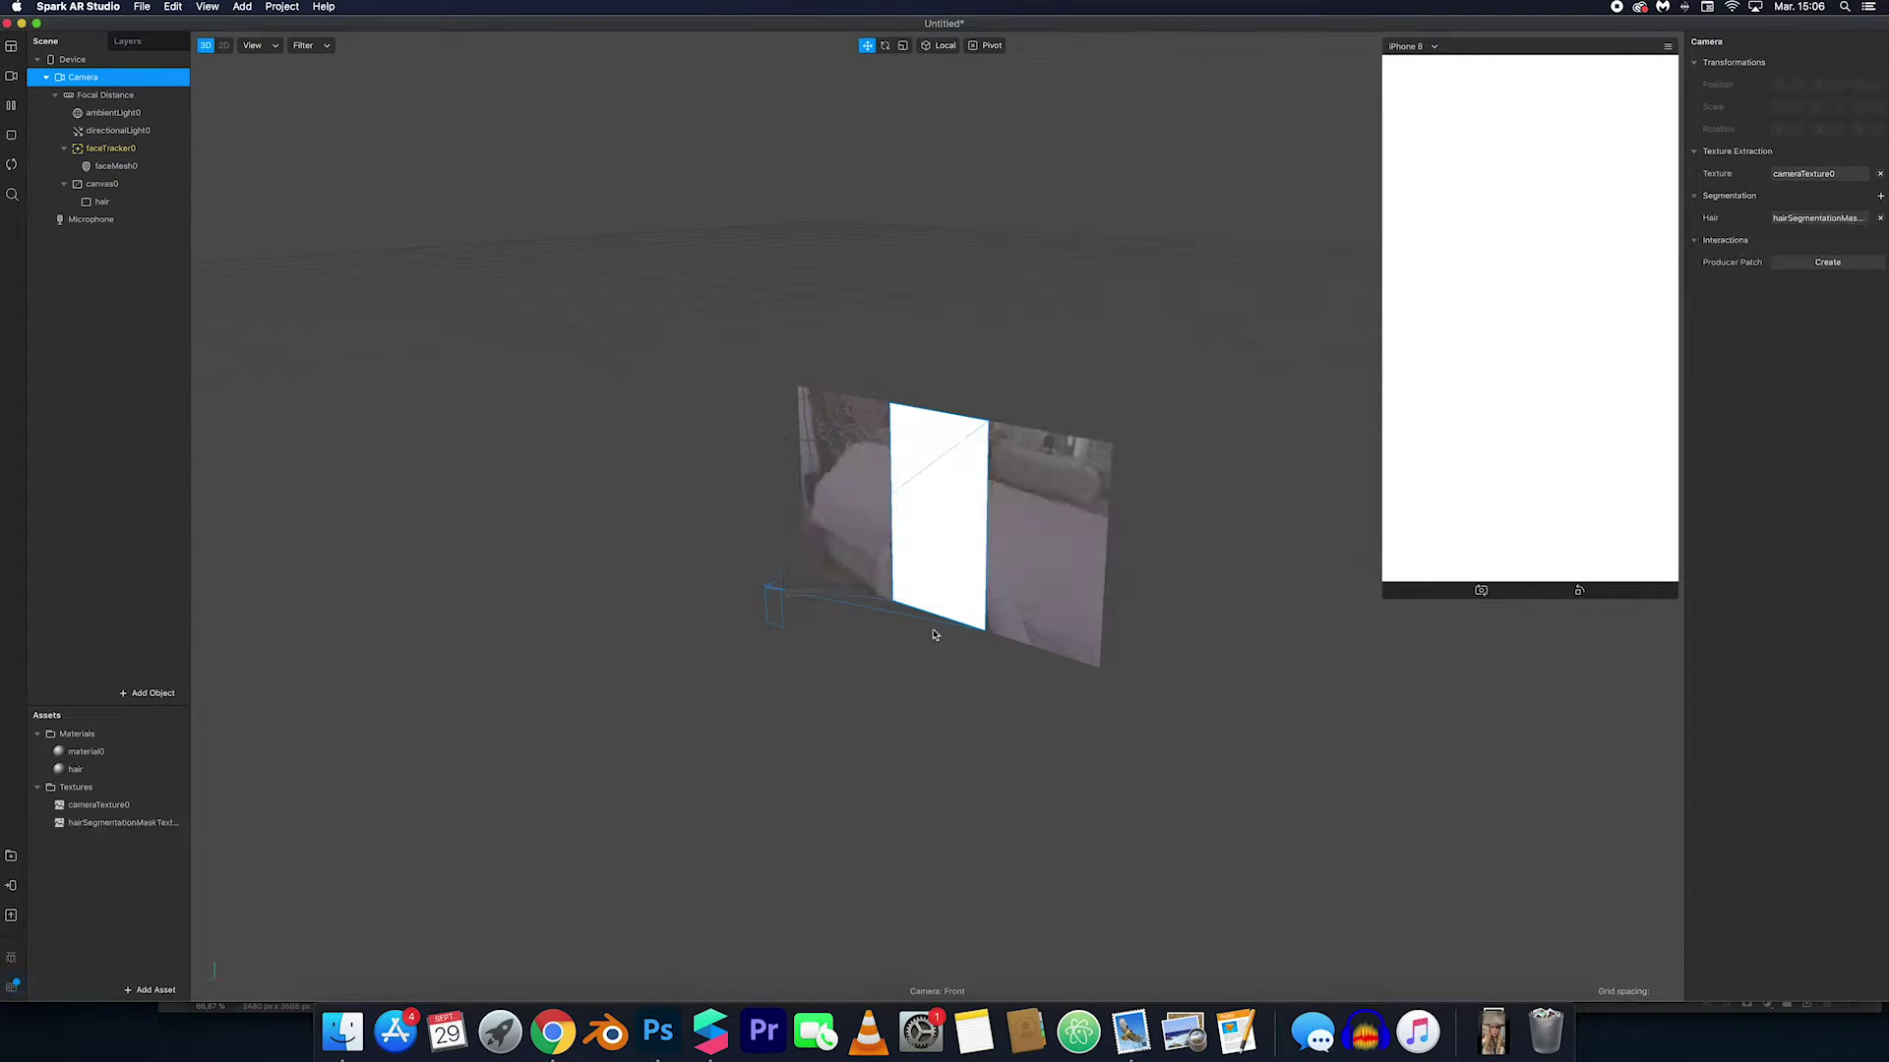
double_click(99, 774)
Step: Set the hair material's diffuse texture to cameraTexture0 and alpha to hairSegmentationMaskTexture0
key("Return")
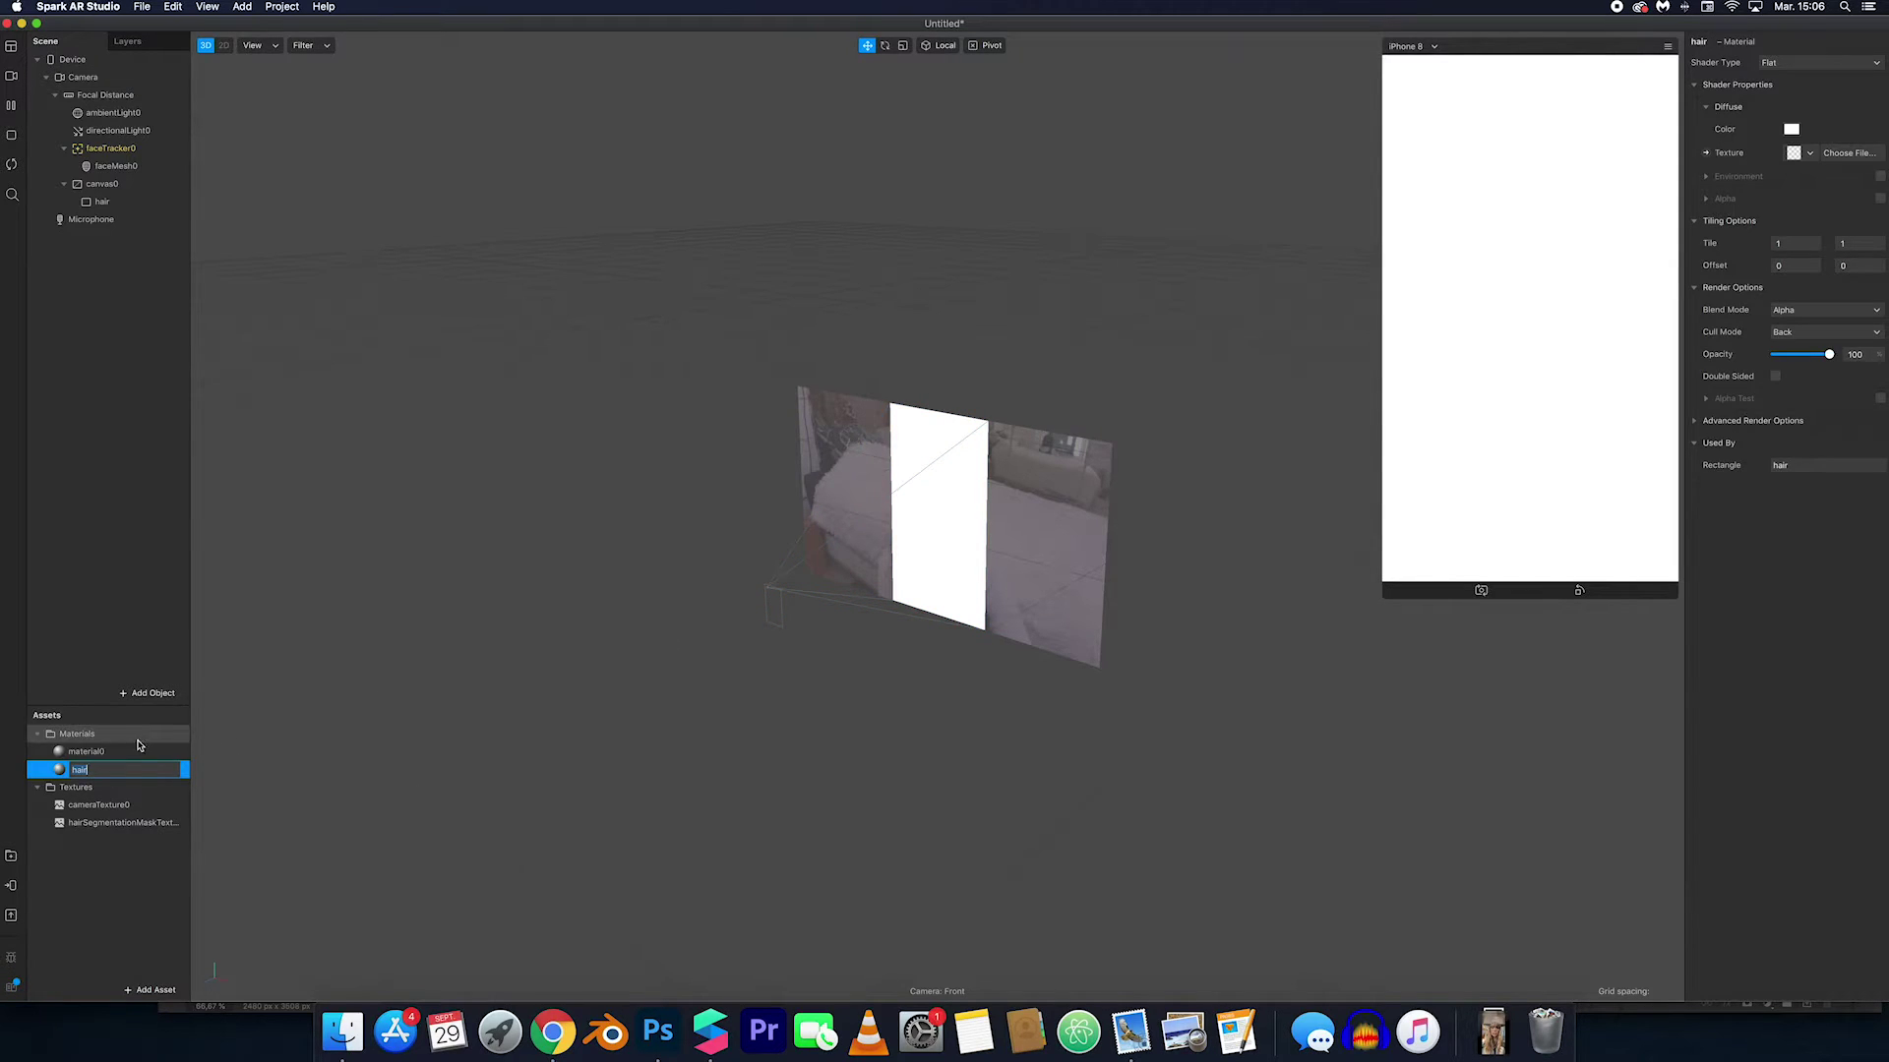
left_click(139, 769)
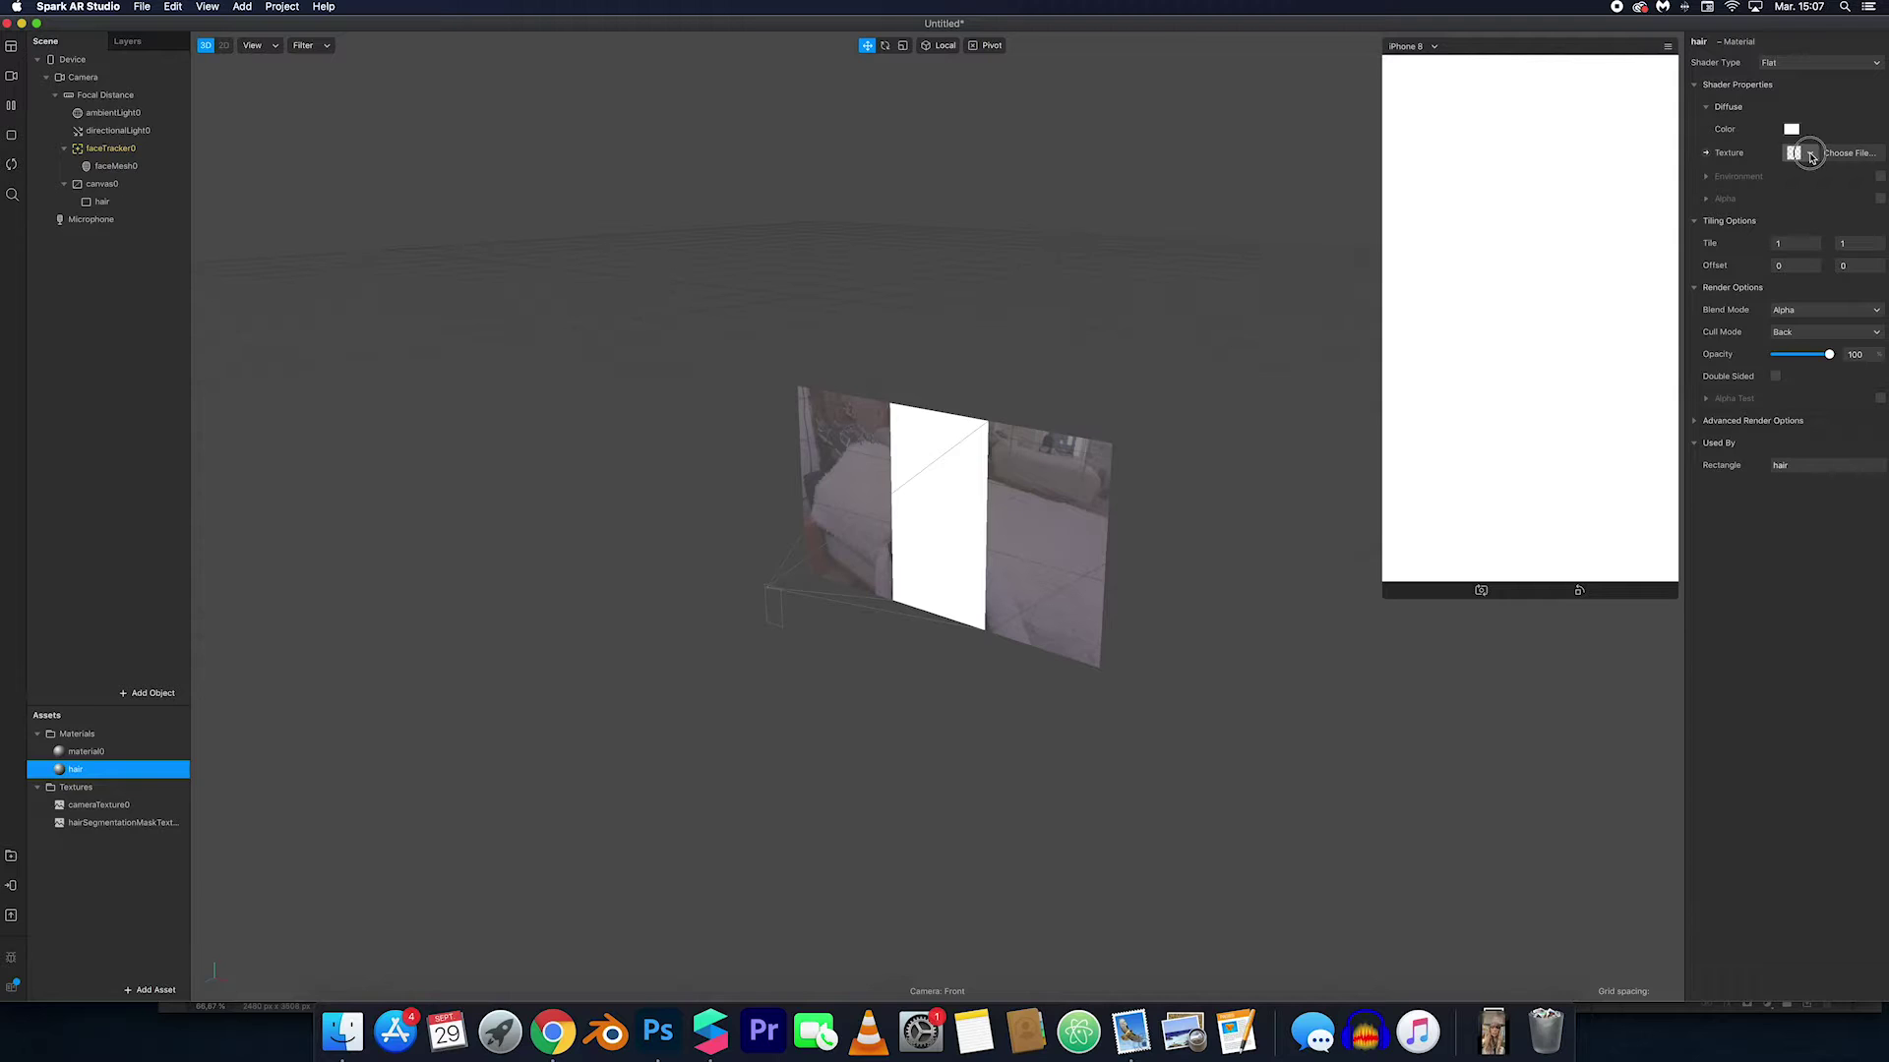
left_click(1811, 155)
left_click(1810, 202)
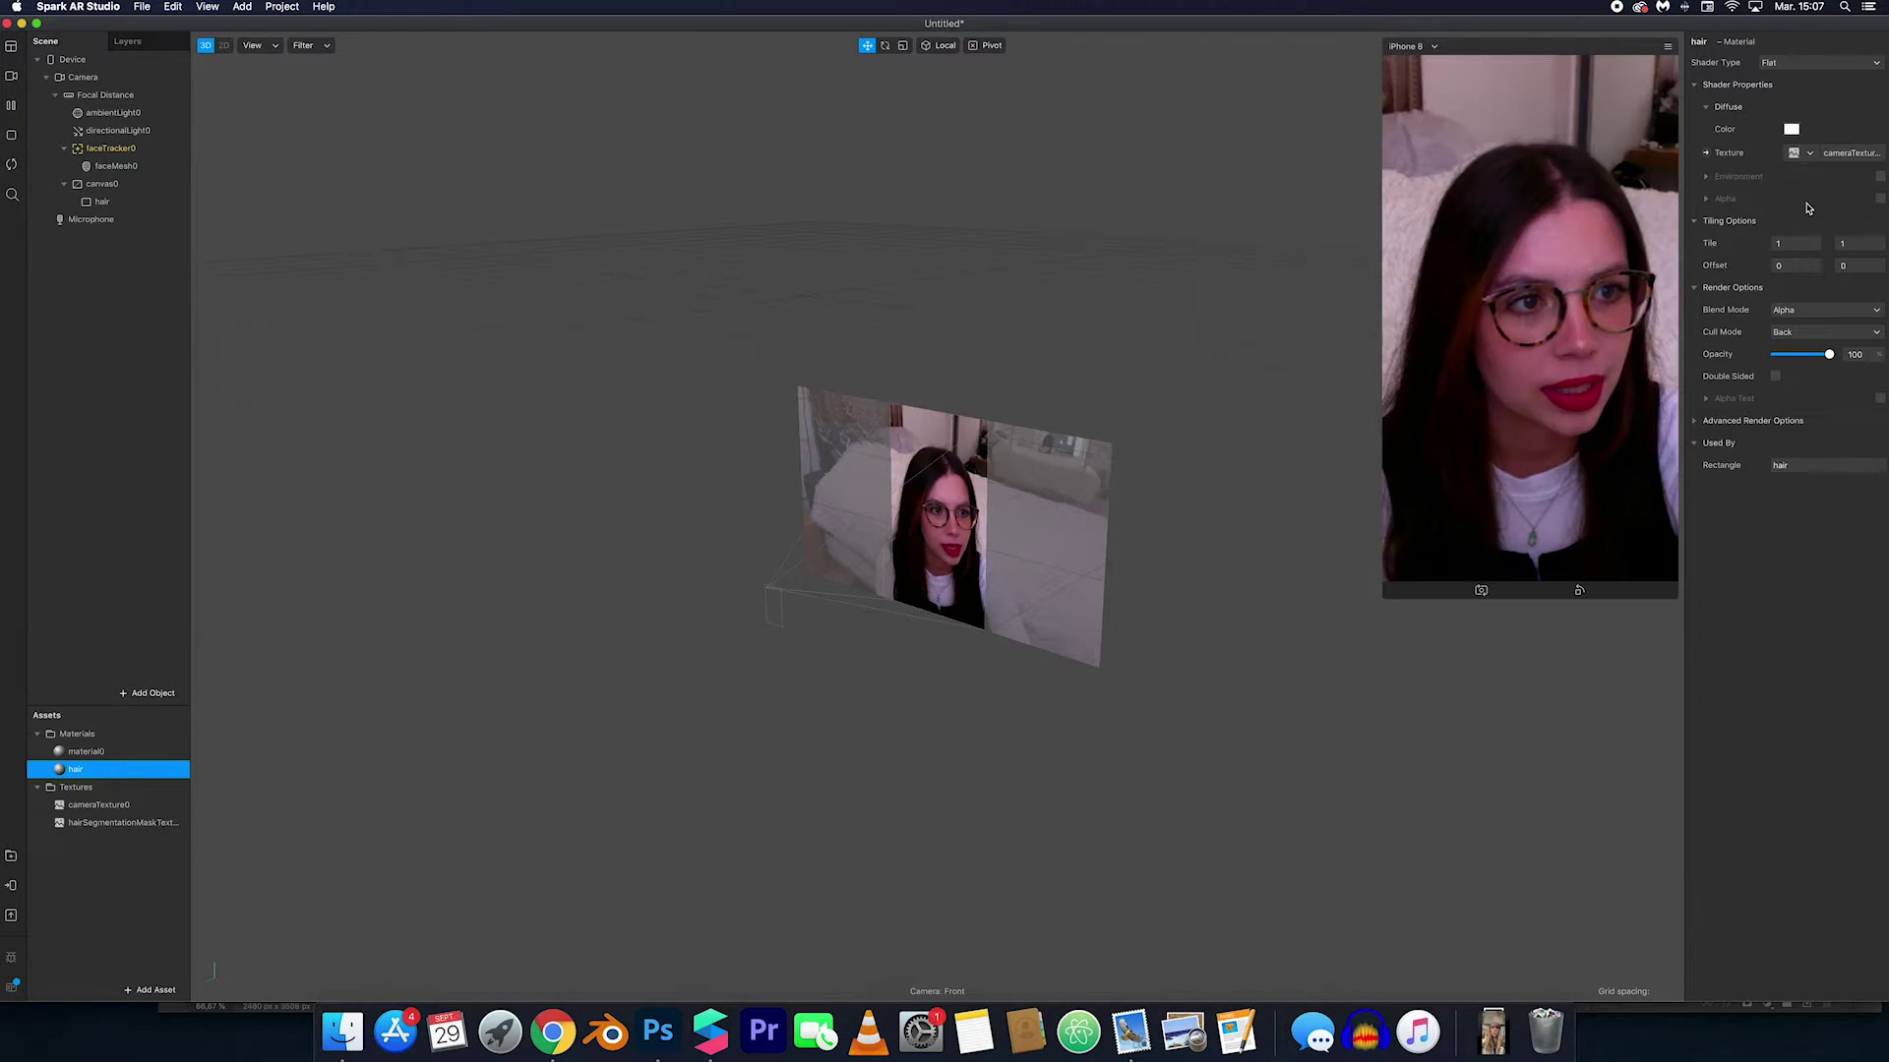
left_click(1808, 245)
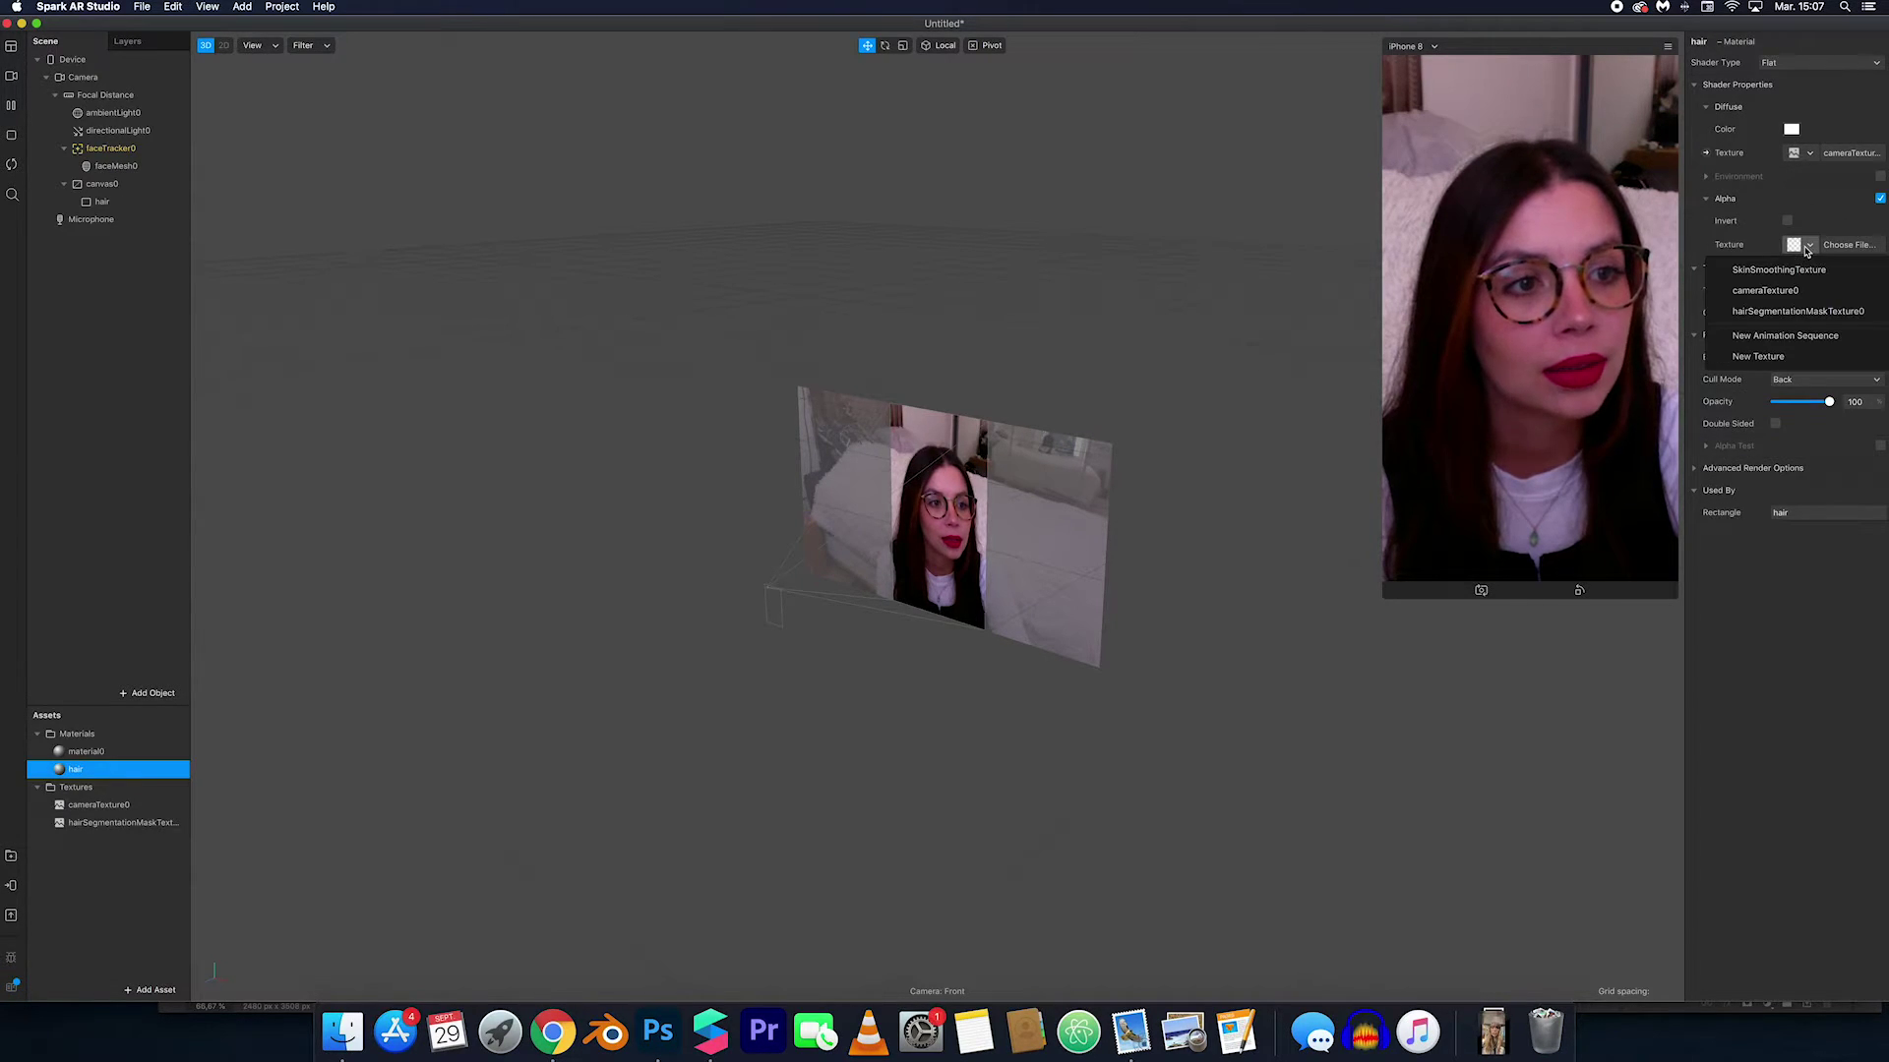
left_click(1807, 308)
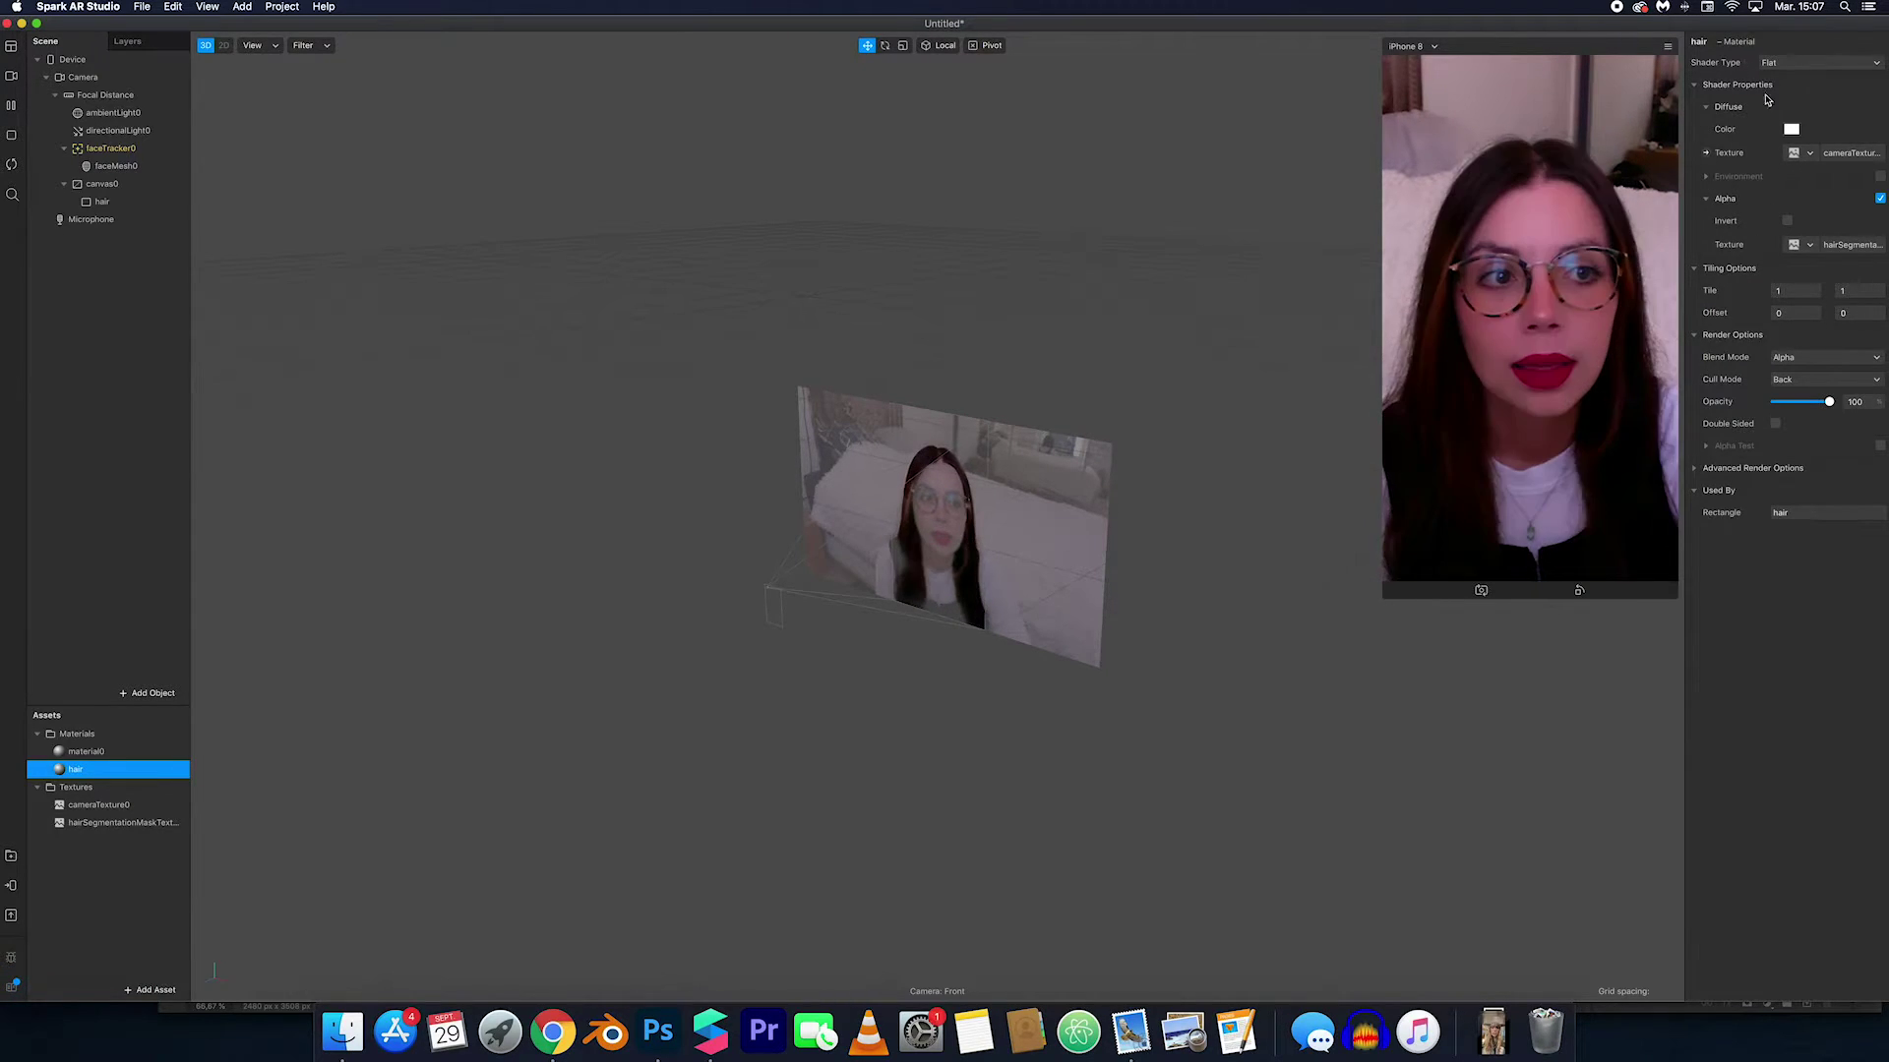
left_click(1791, 129)
Step: Pick red in the colour wheel as the hair material's diffuse colour
mouse_move(552, 673)
left_mouse_down()
mouse_move(439, 763)
mouse_move(615, 684)
mouse_move(639, 713)
left_mouse_up()
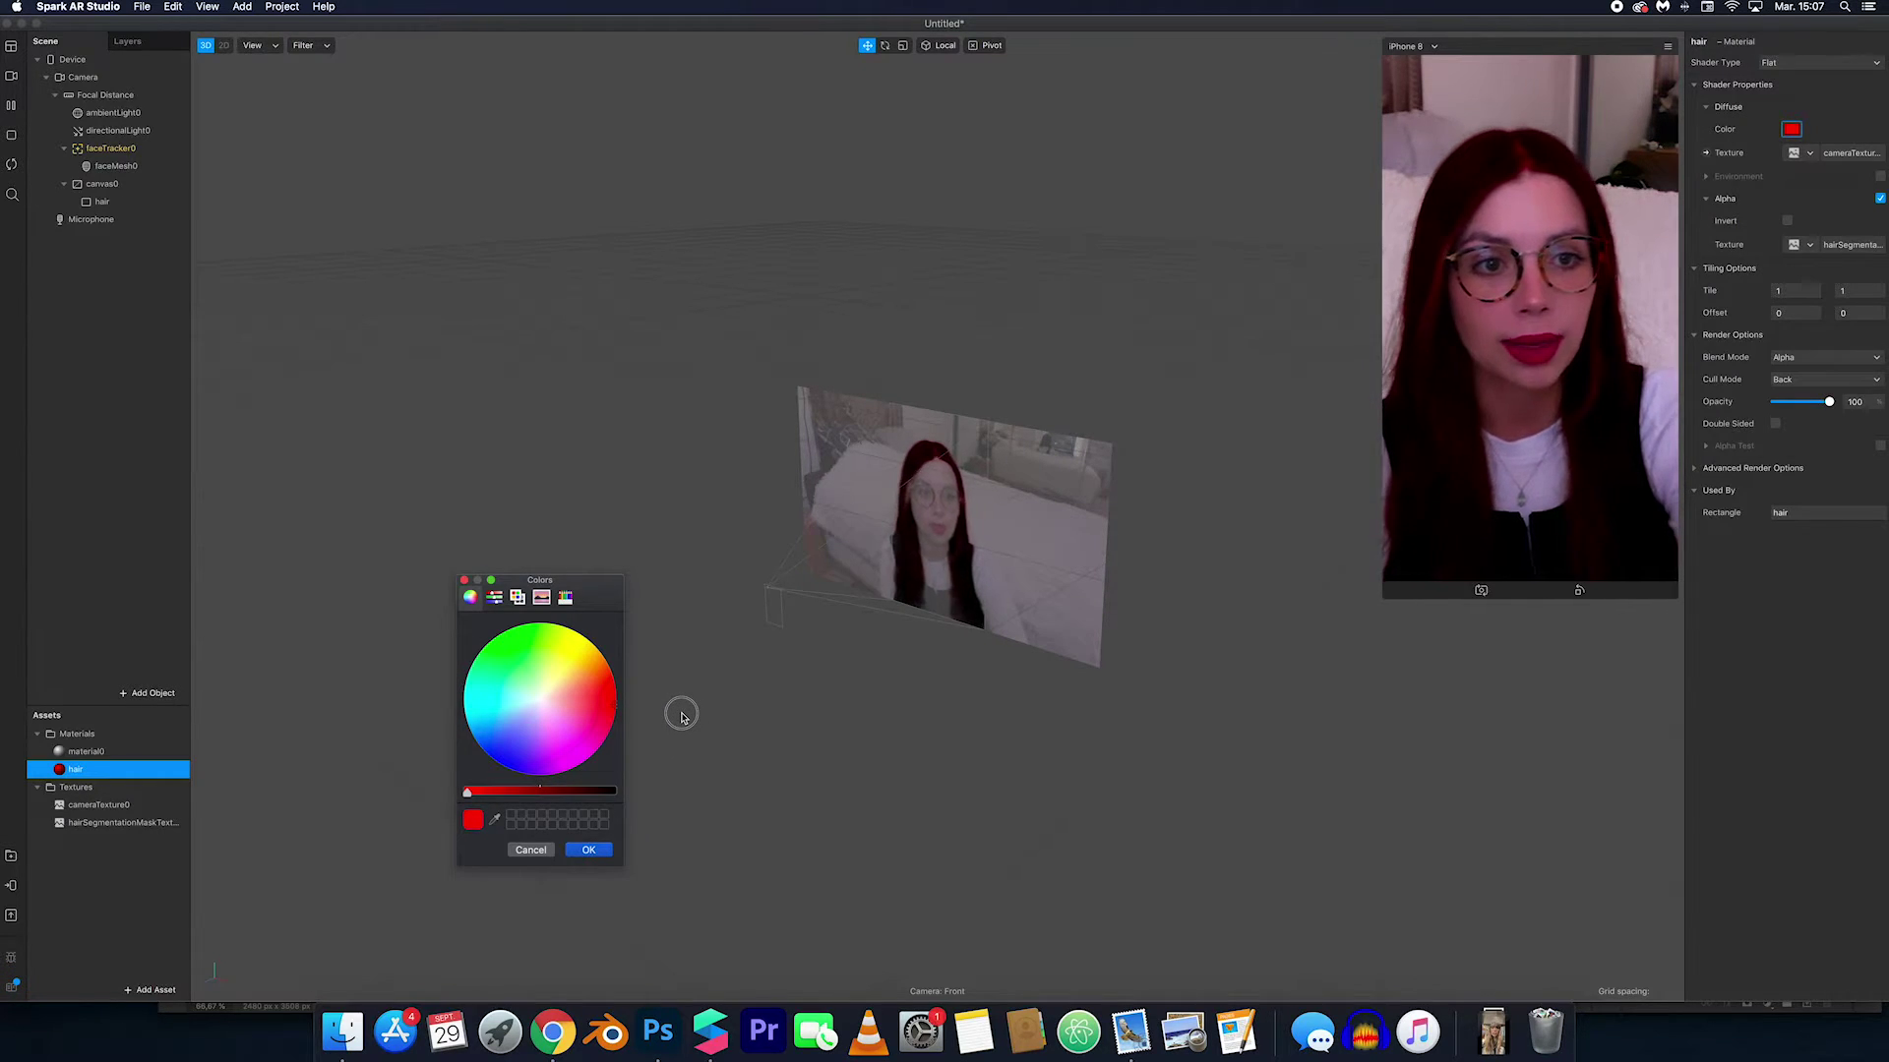
left_click(588, 852)
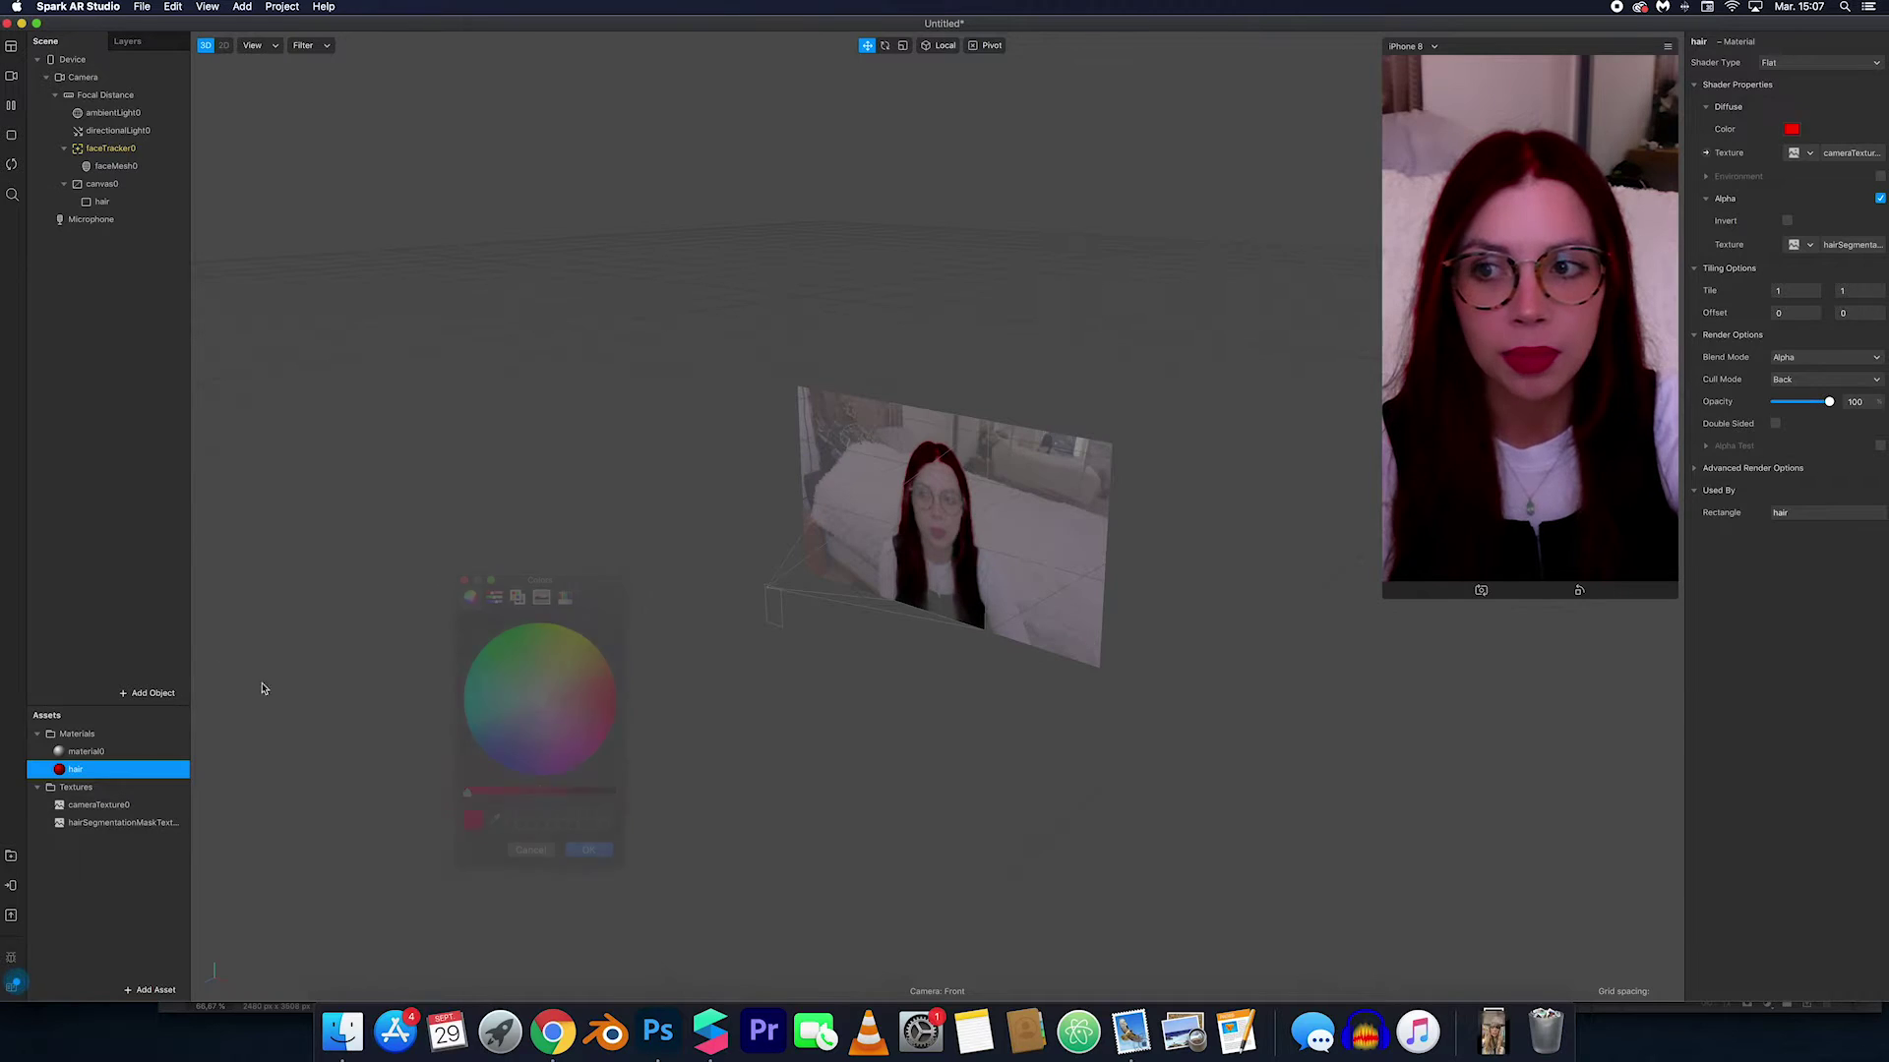
Step: Cycle the preview through five sample simulation videos, ending on the woman in yellow on pink
left_click(13, 78)
scroll(128, 220, "down", 2)
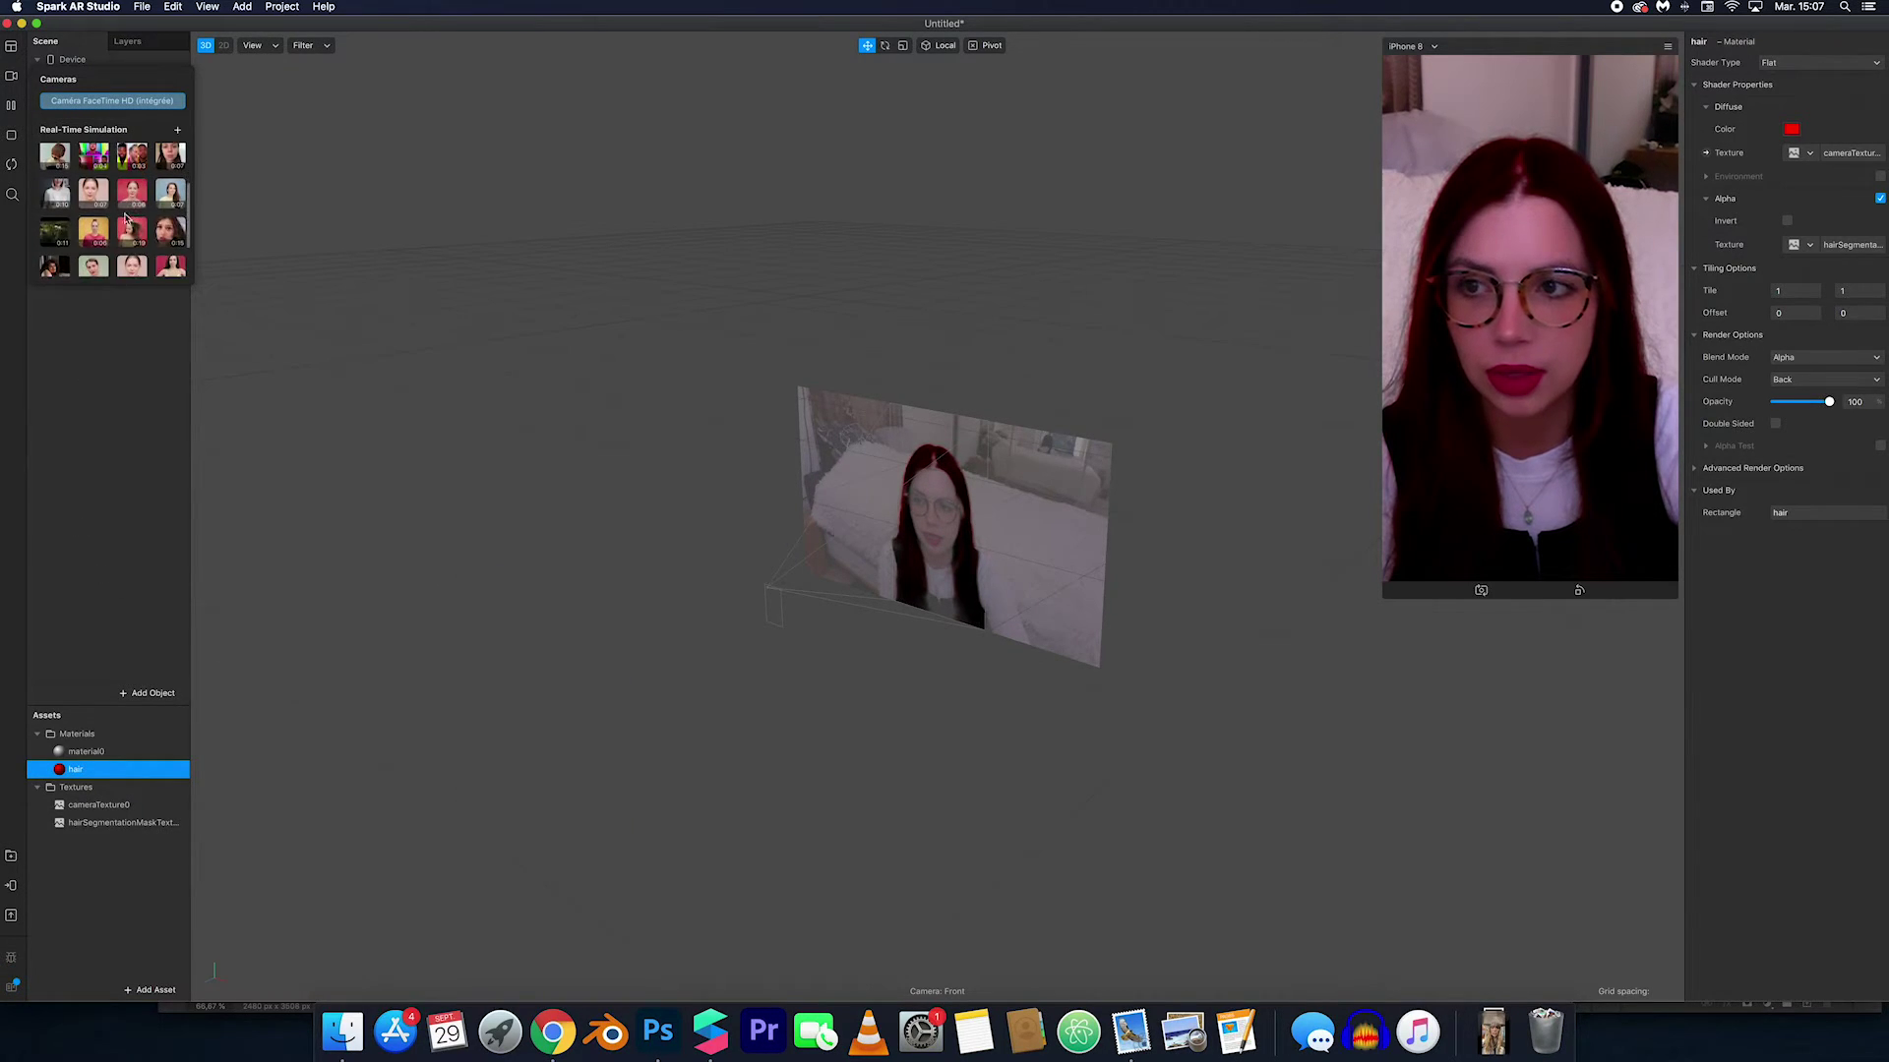
left_click(131, 202)
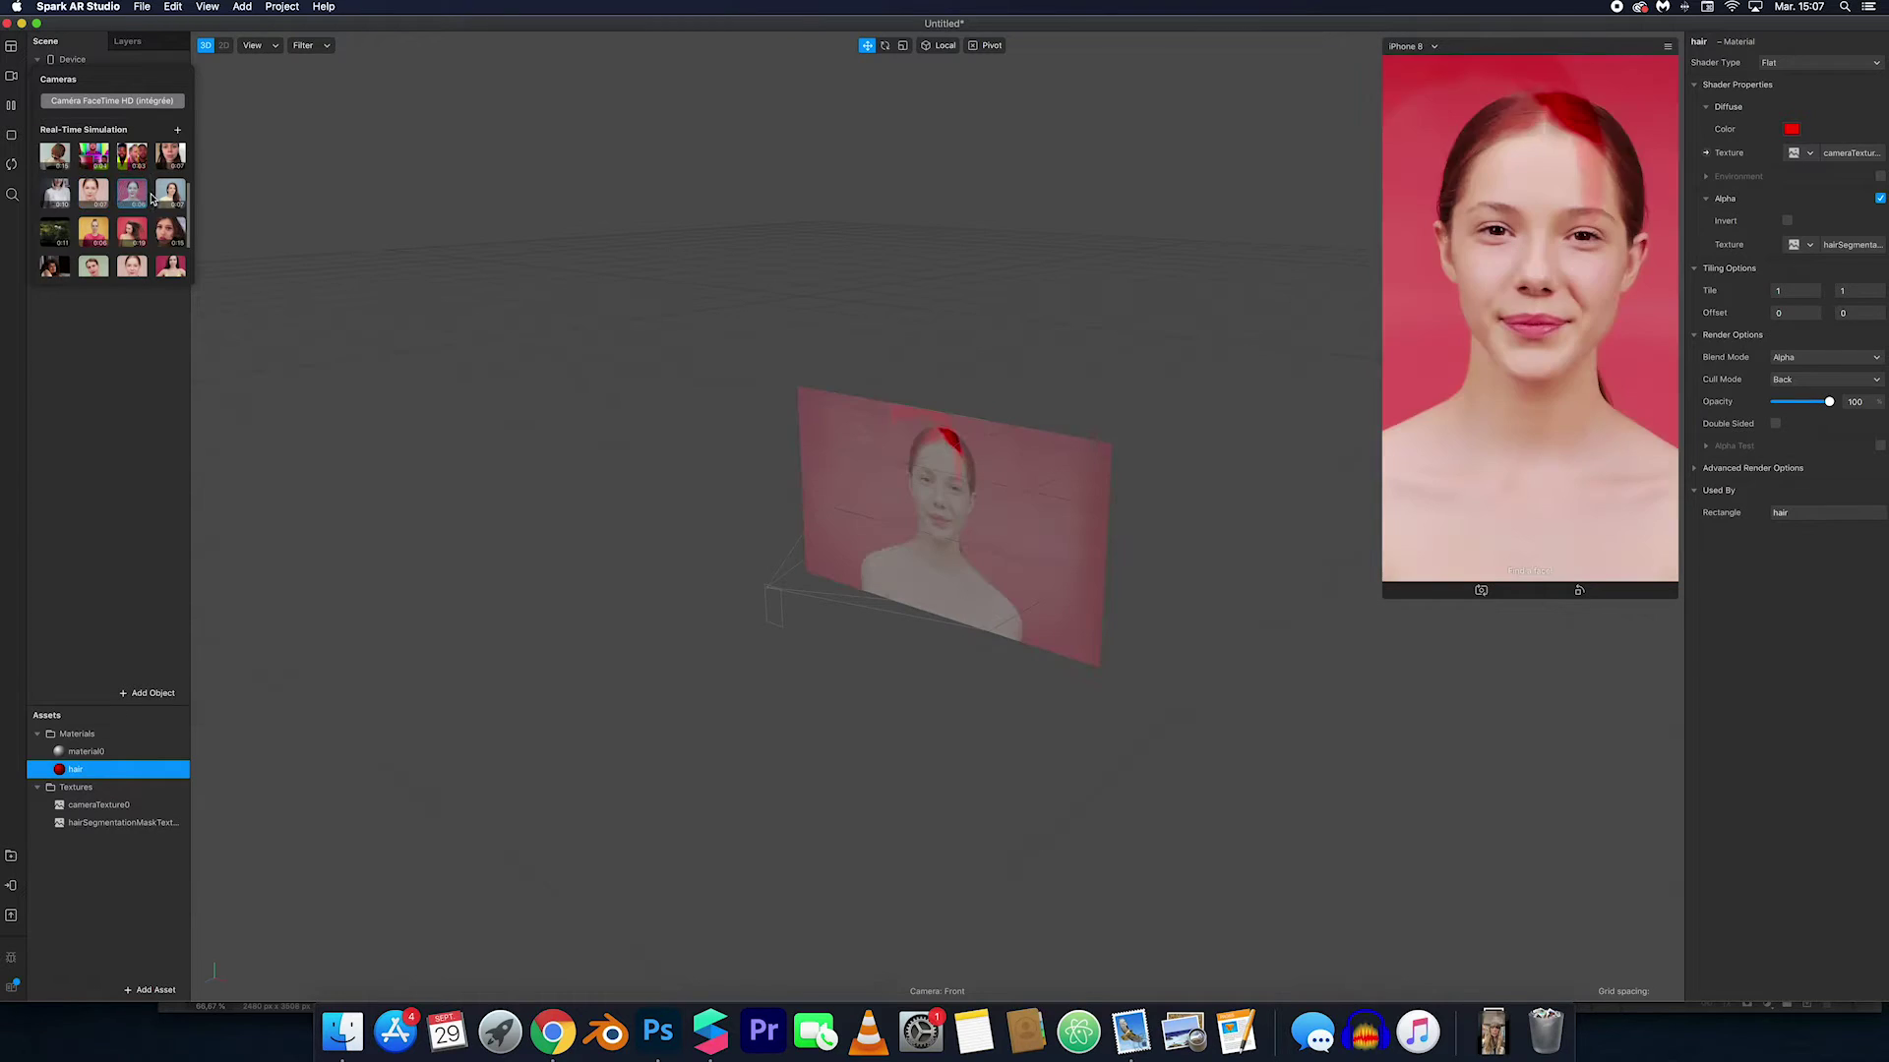
left_click(185, 198)
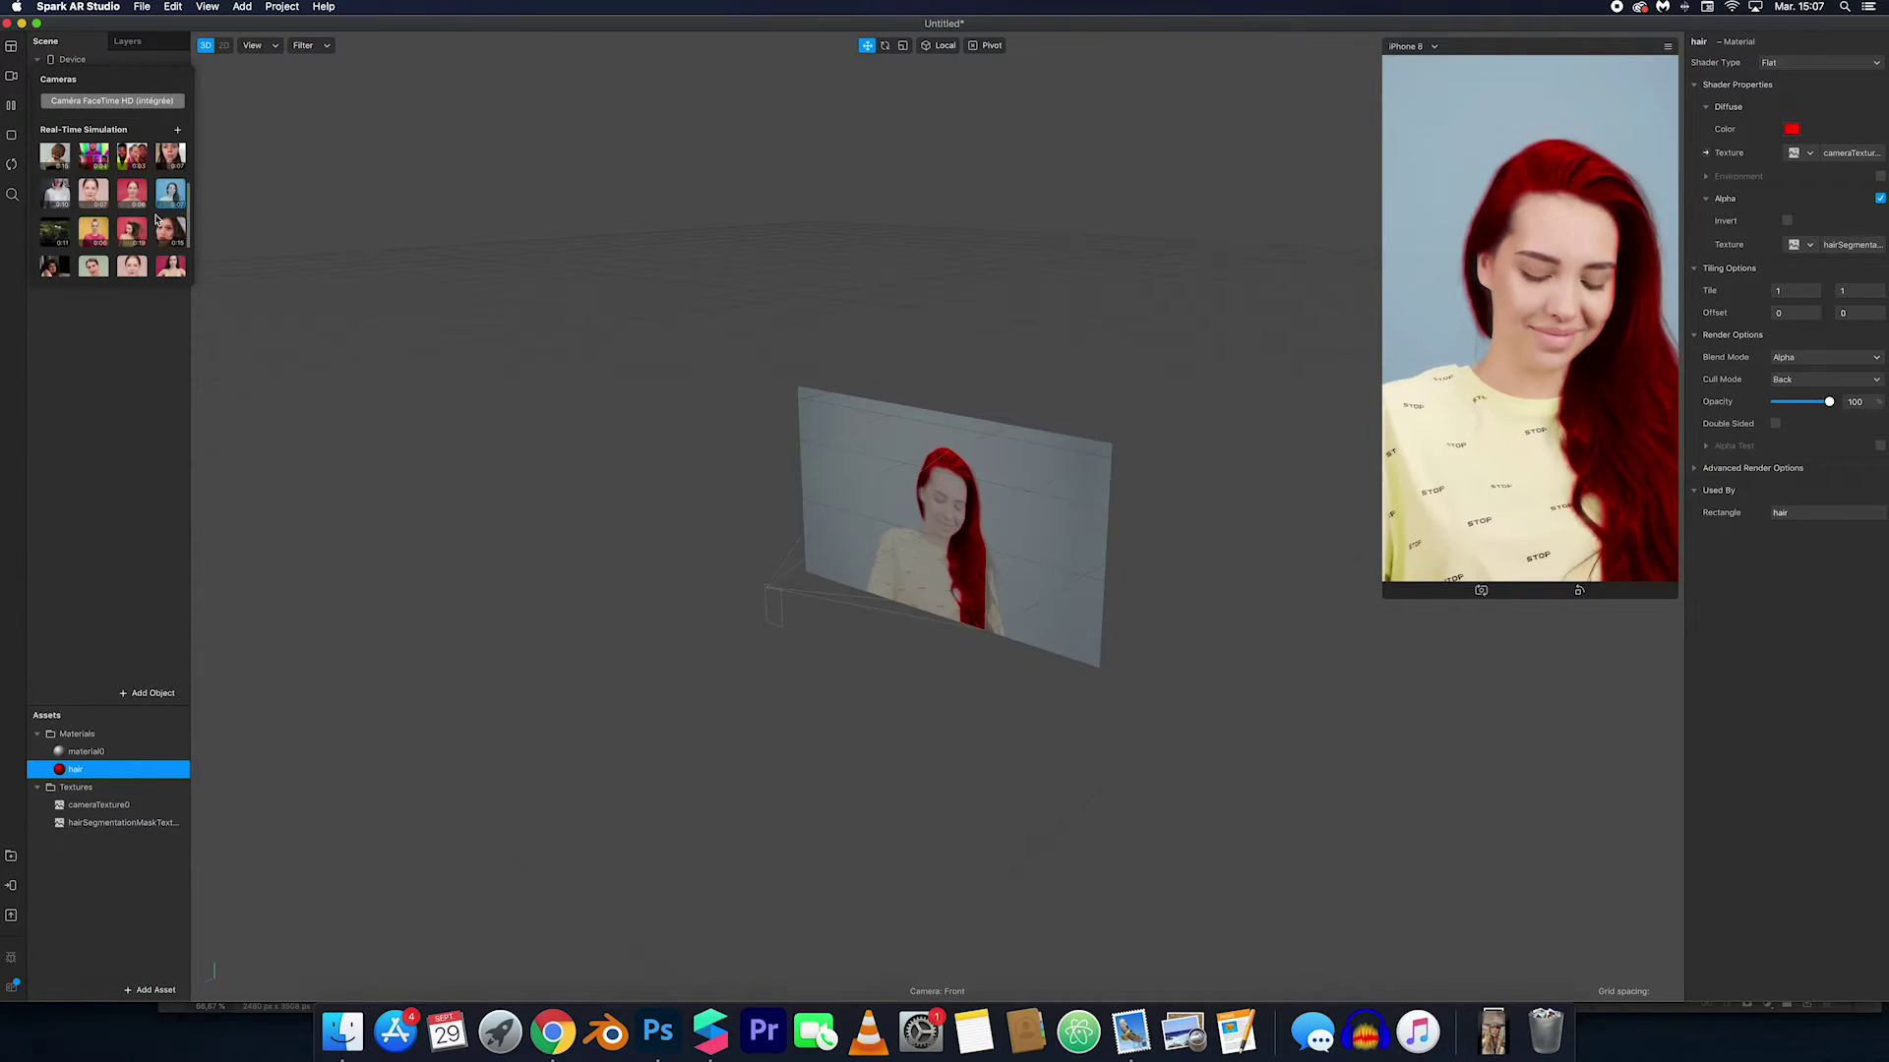
left_click(143, 231)
left_click(170, 231)
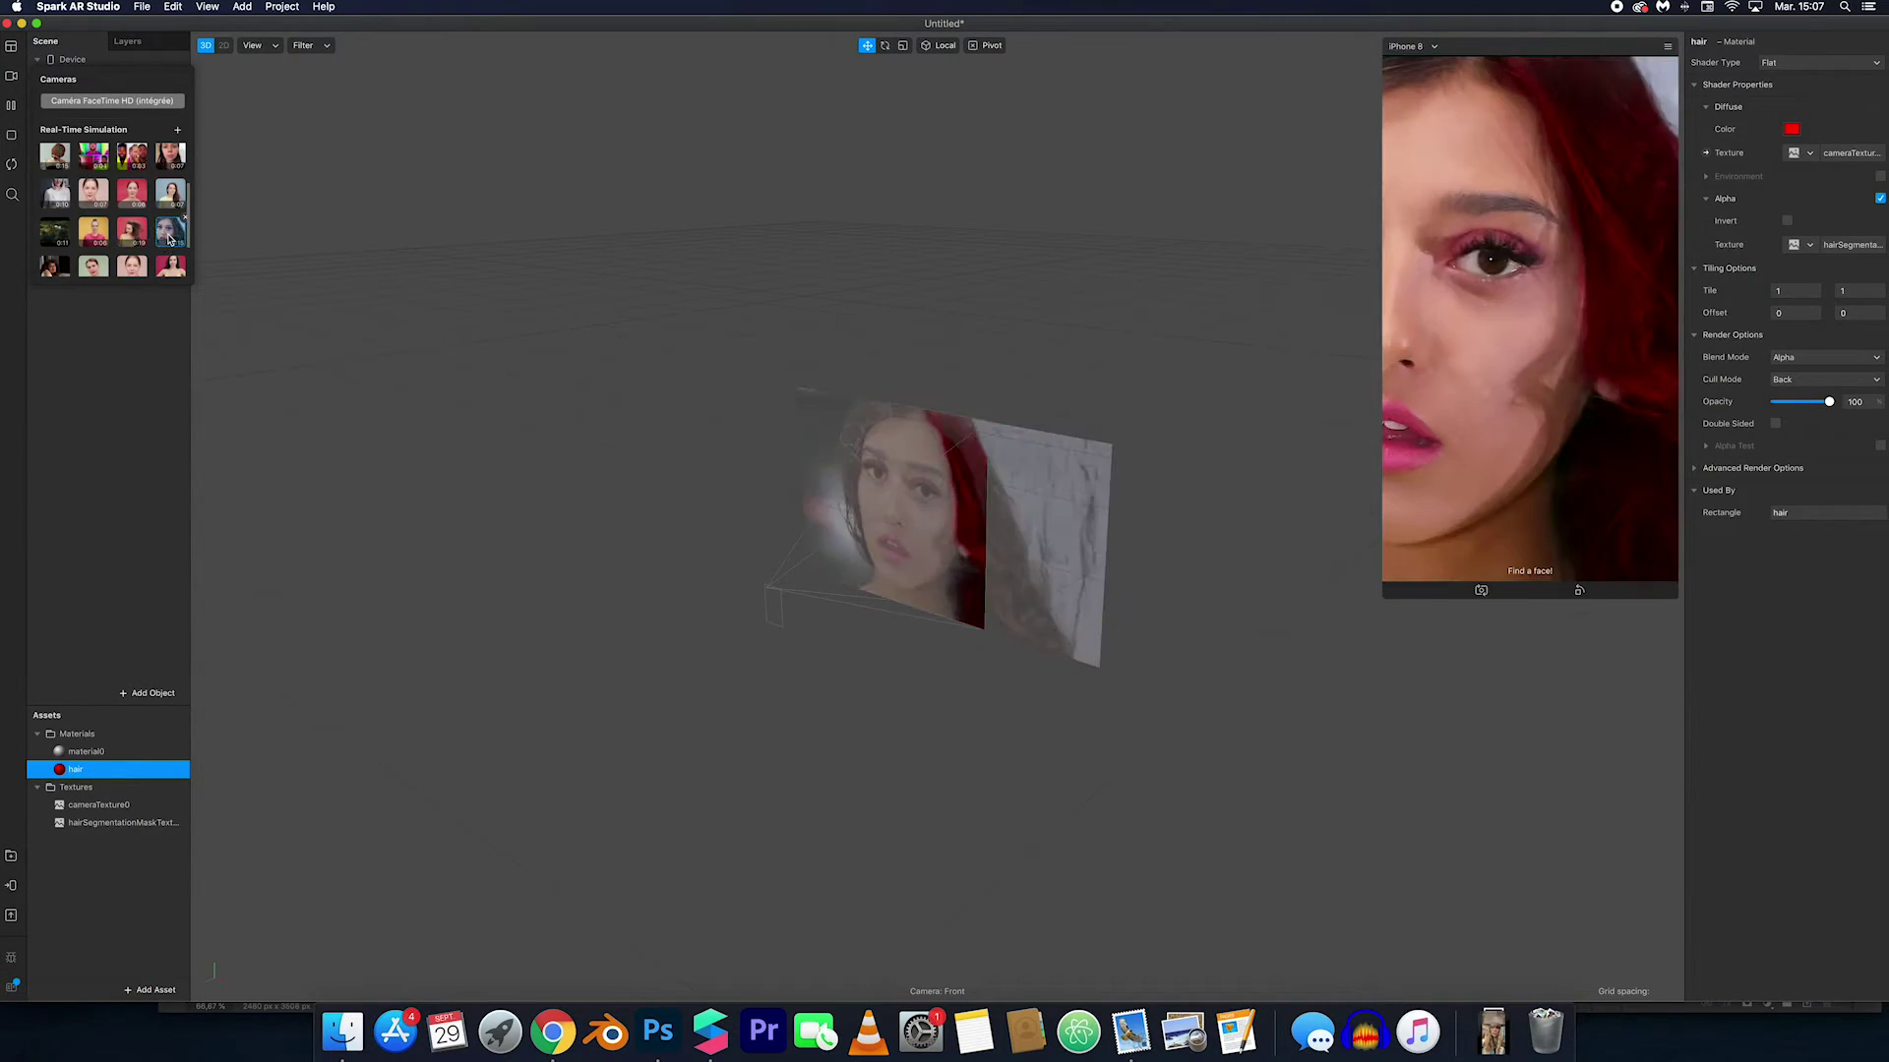
left_click(87, 159)
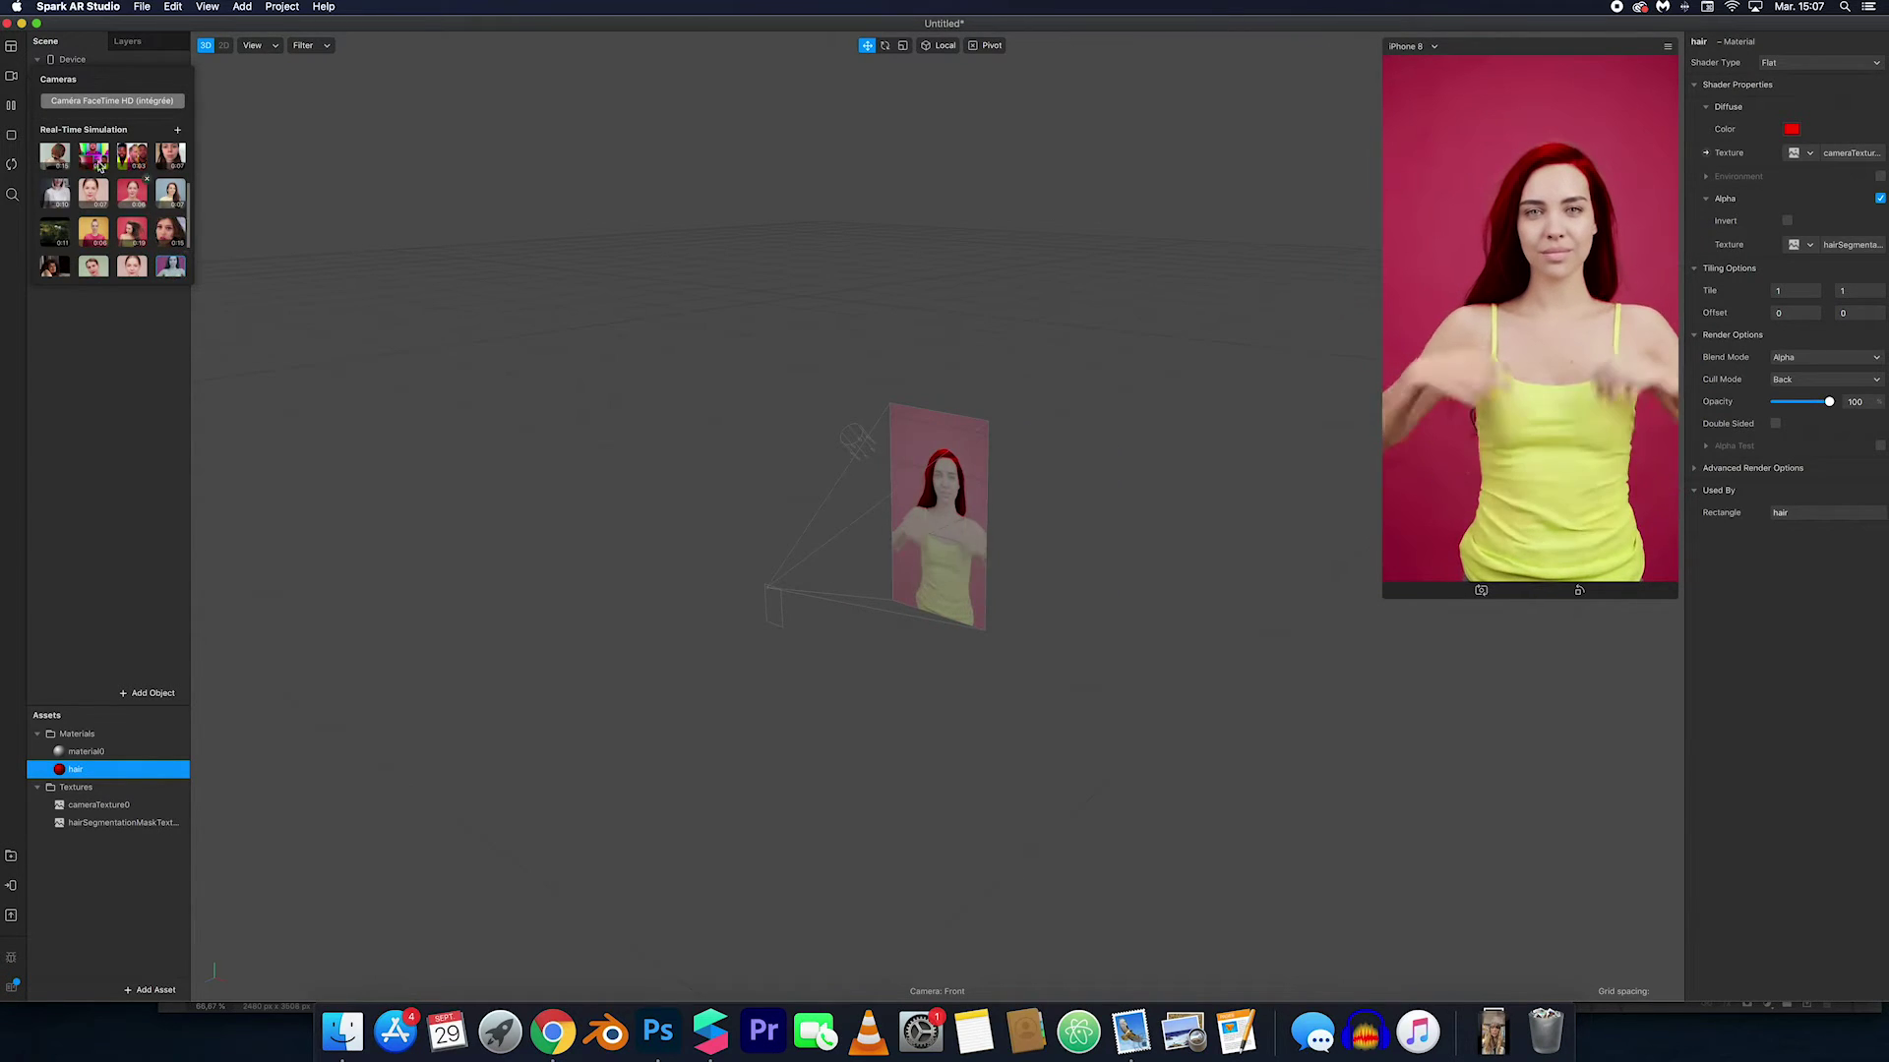
scroll(132, 179, "down", 2)
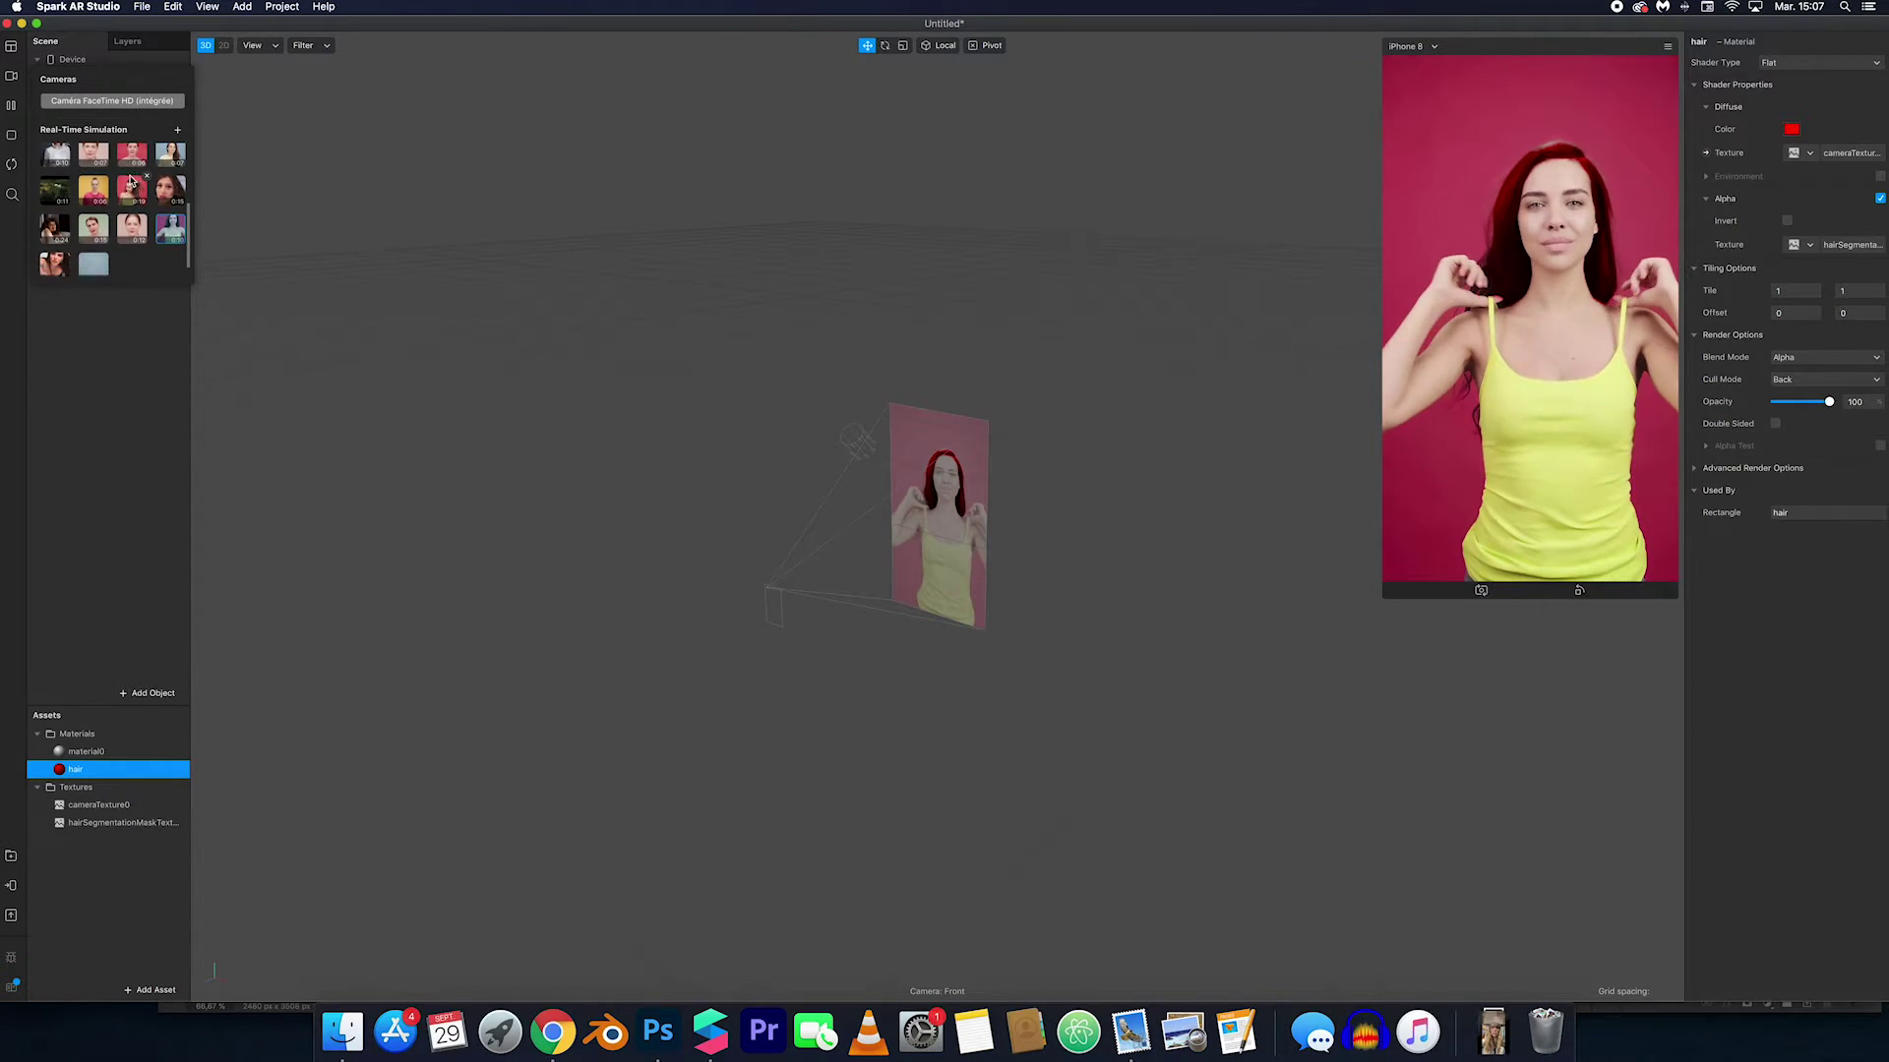
scroll(132, 179, "up", 3)
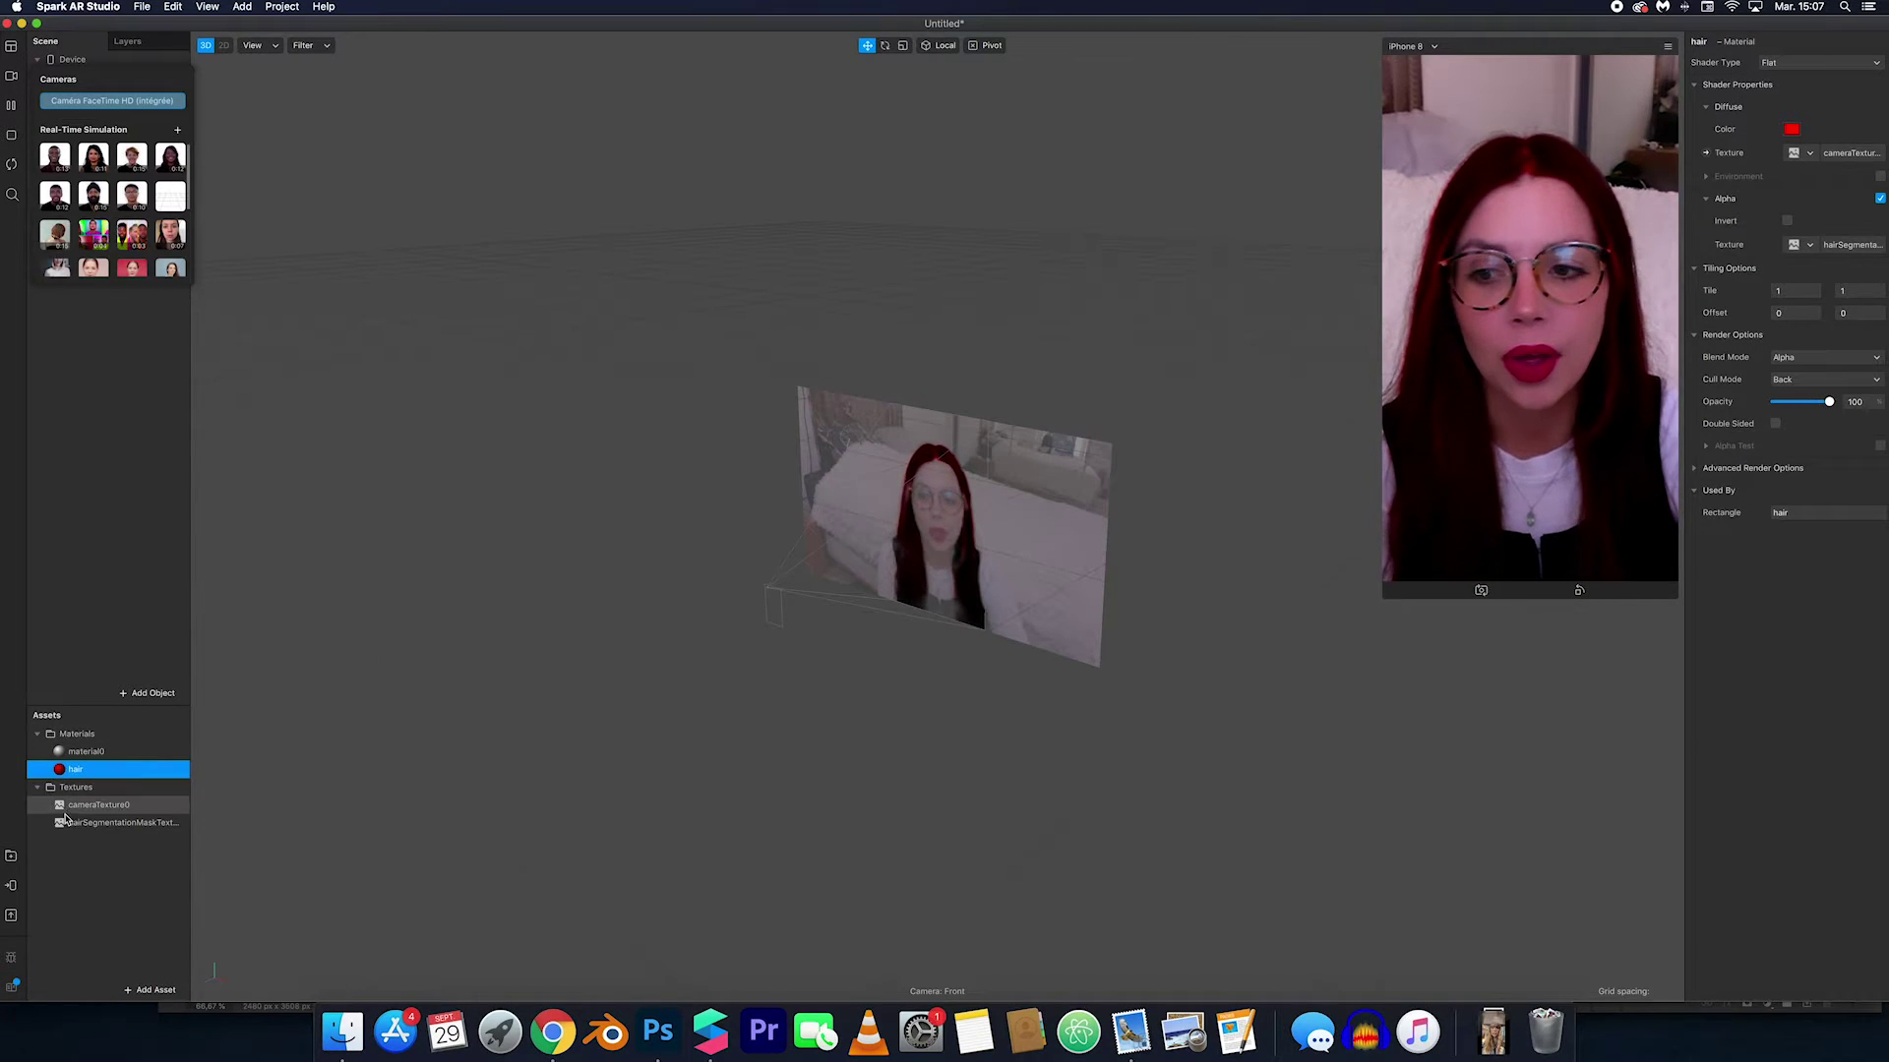
Step: Uncheck Write to Depth under the hair material's Advanced Render Options
left_click(74, 772)
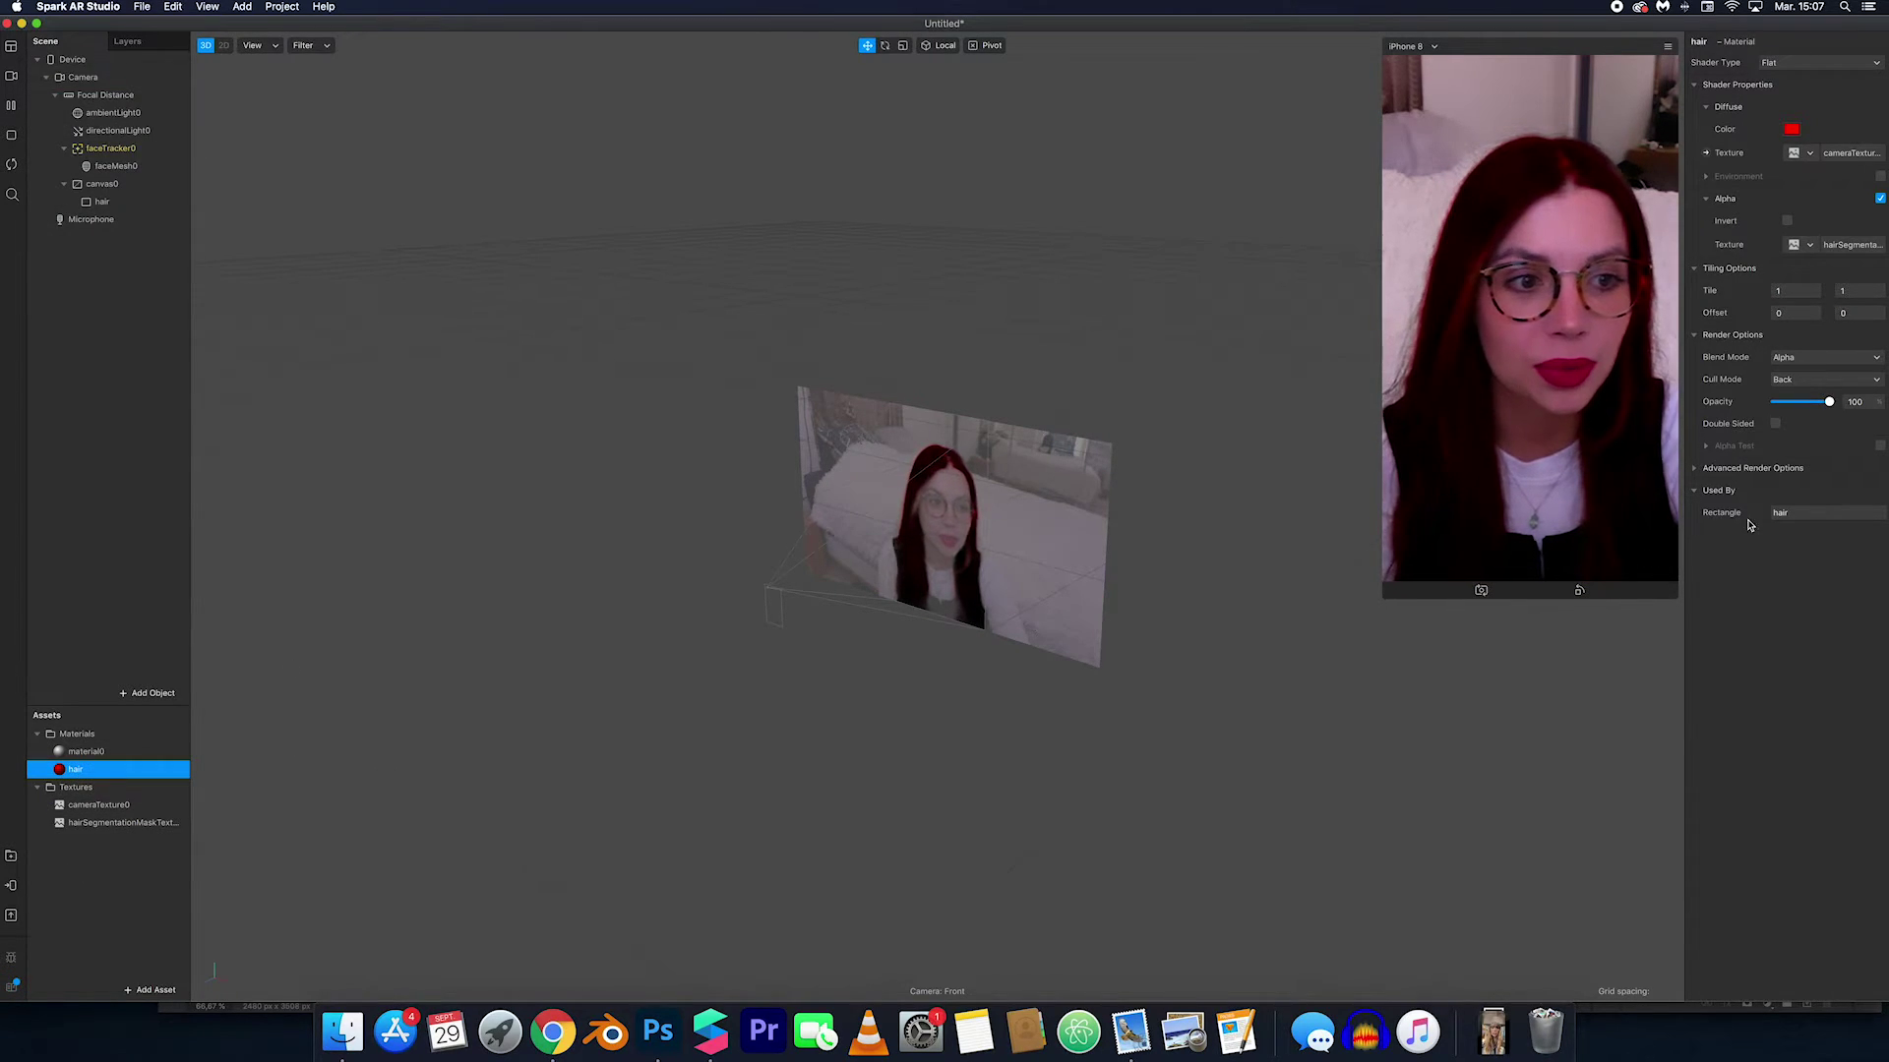
left_click(1742, 468)
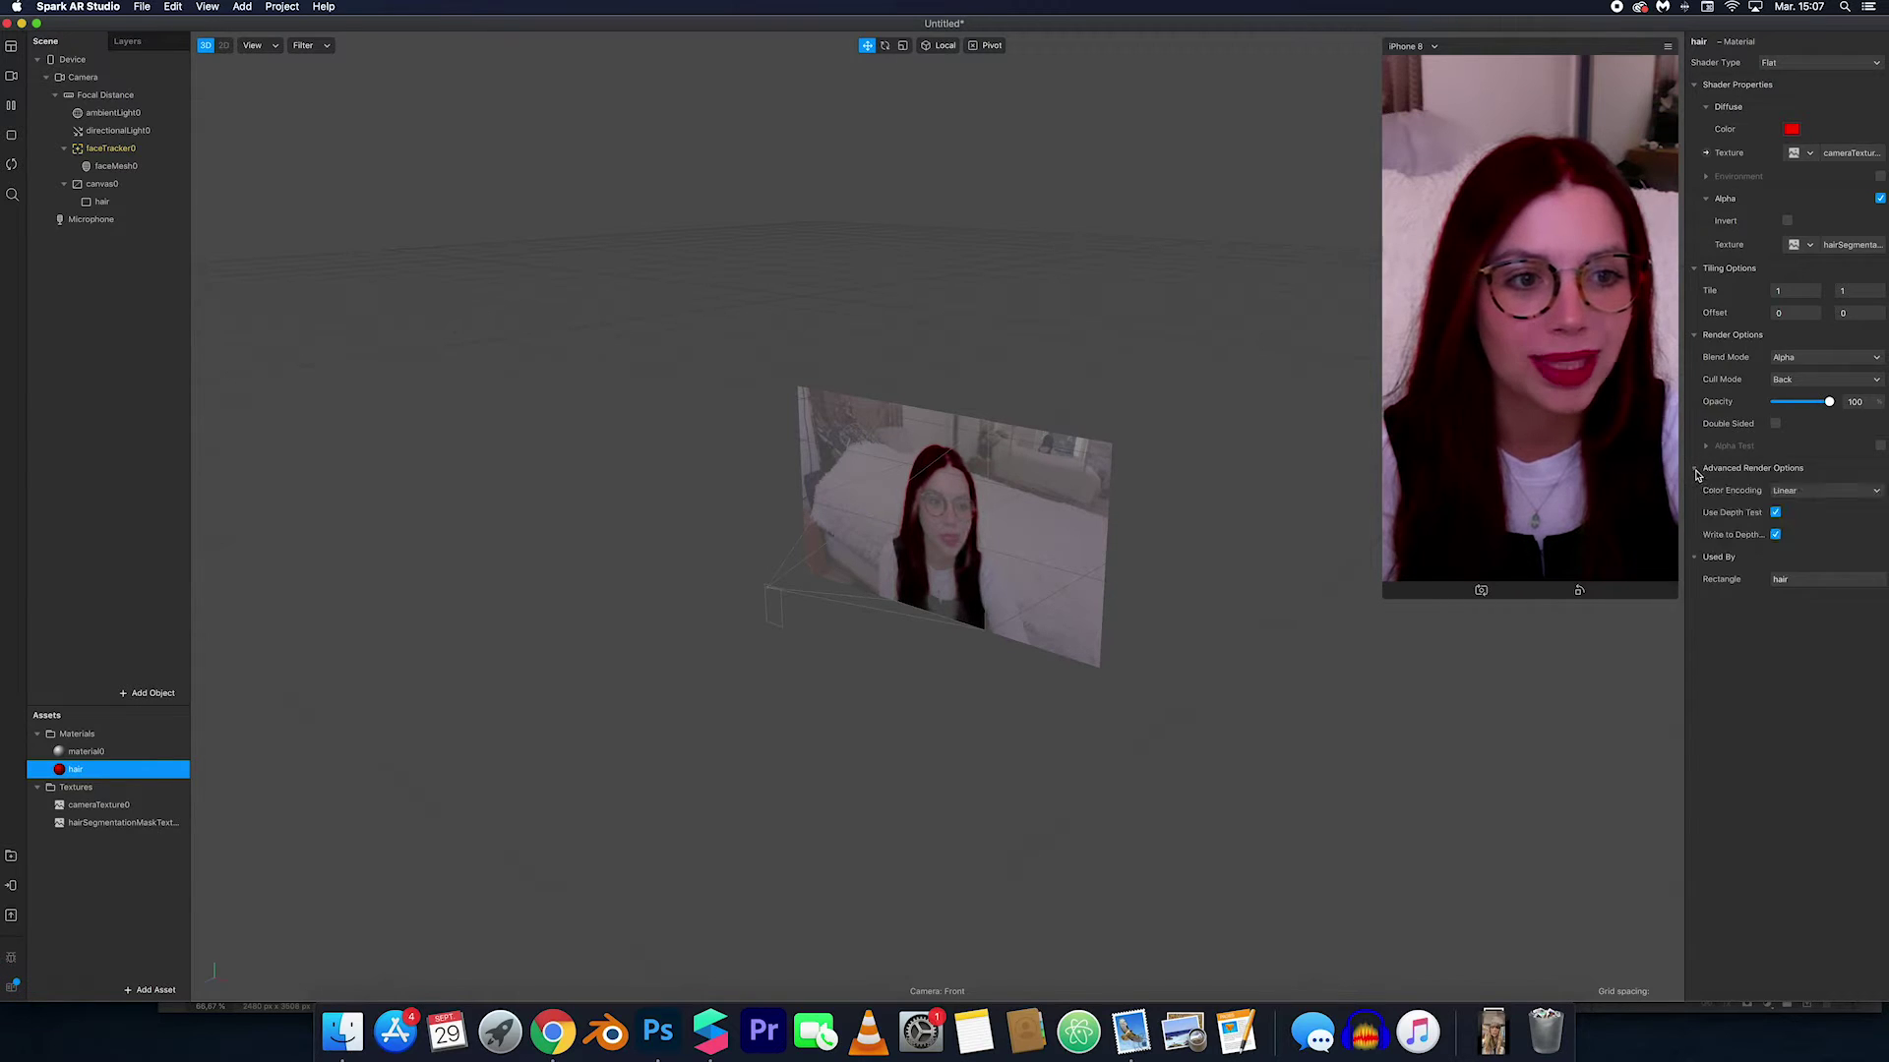
left_click(1775, 535)
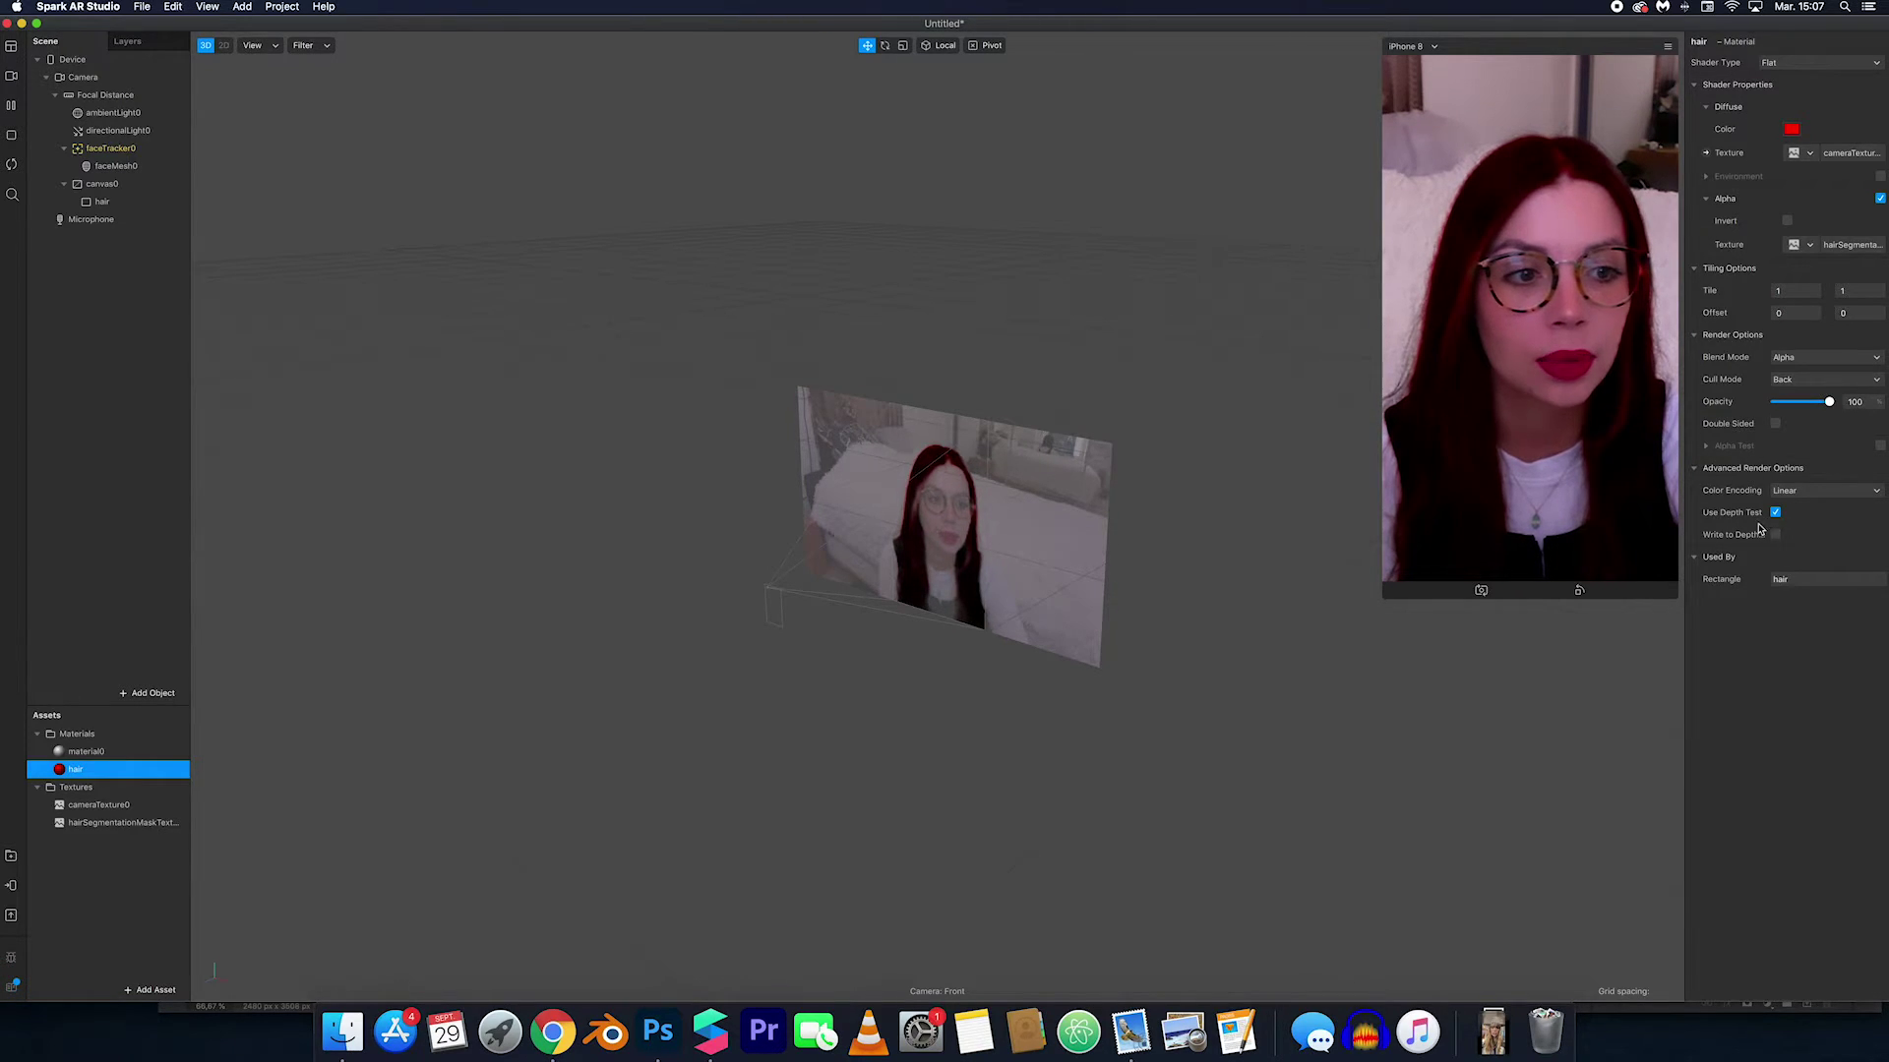